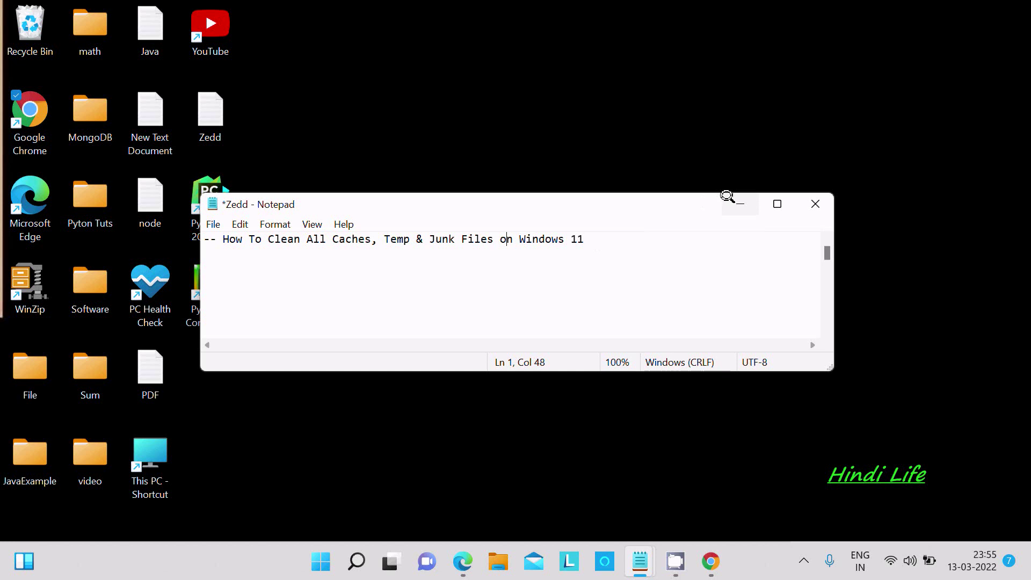
- Minimize the Notepad window and search Windows for "run" to open the Run dialog
click(730, 200)
mouse_move(349, 546)
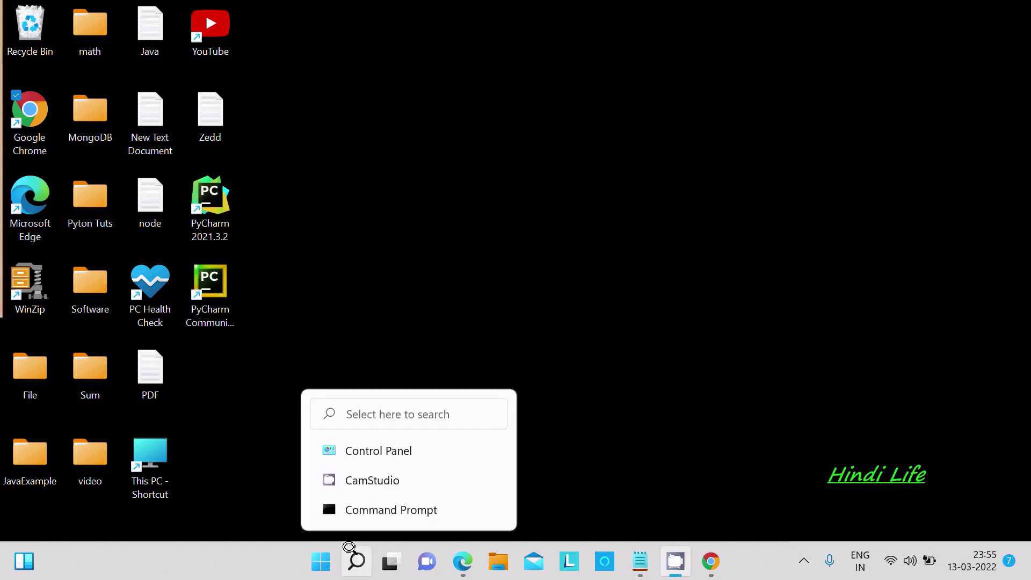
click(349, 546)
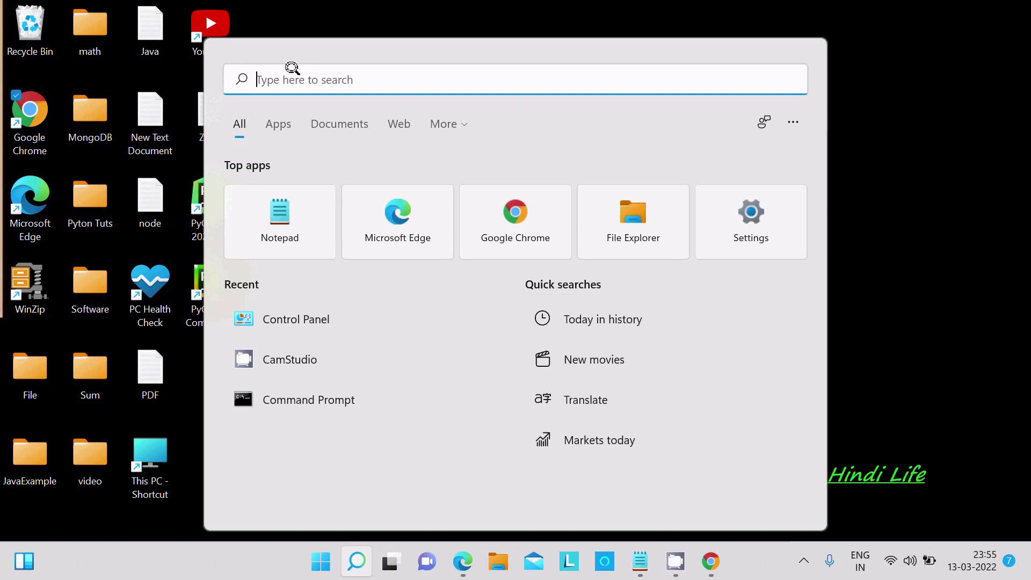
text(run)
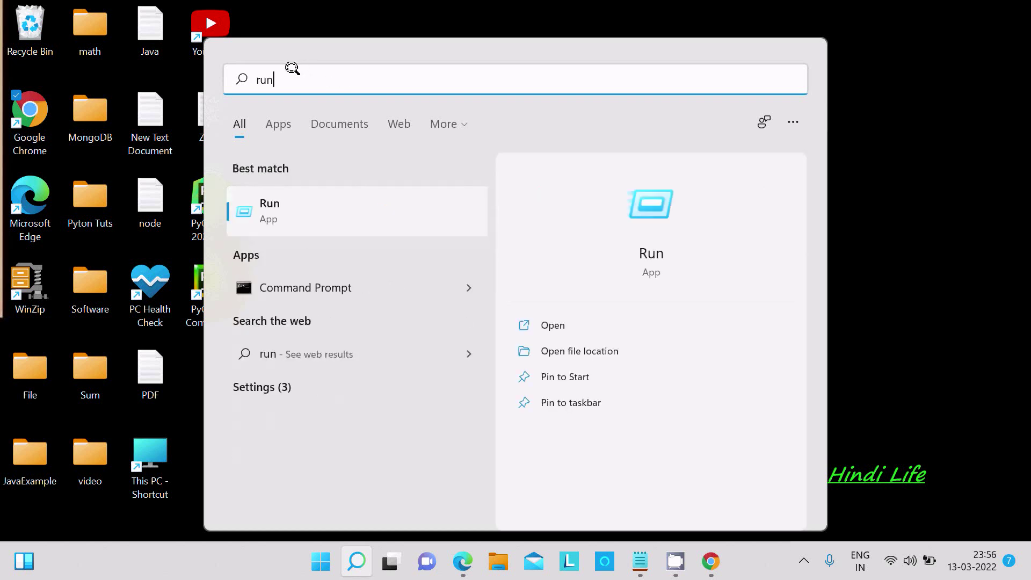
key(Return)
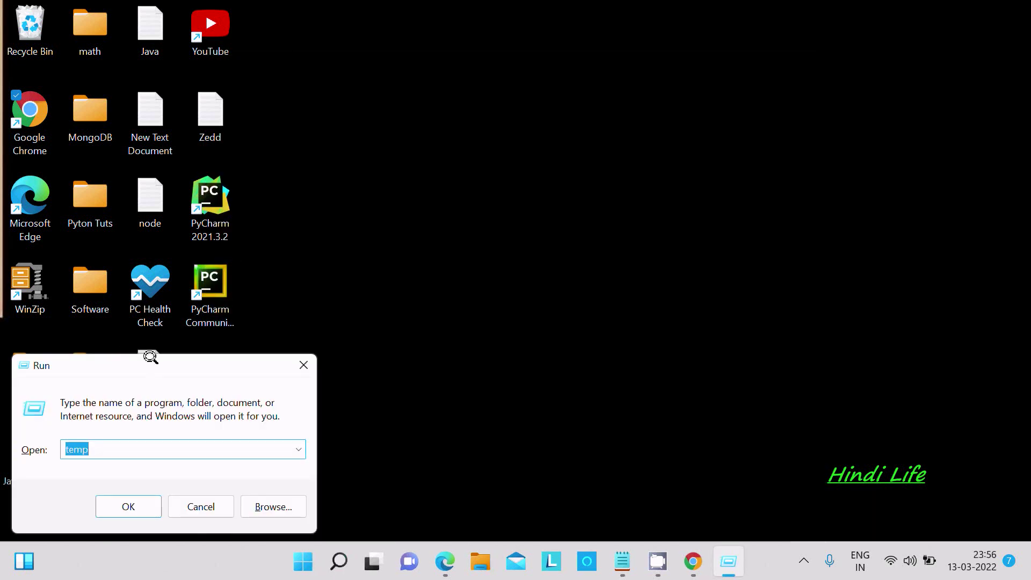
- Open the Windows Prefetch folder by running "prefetch" from the Run dialog
drag(198, 344, 360, 284)
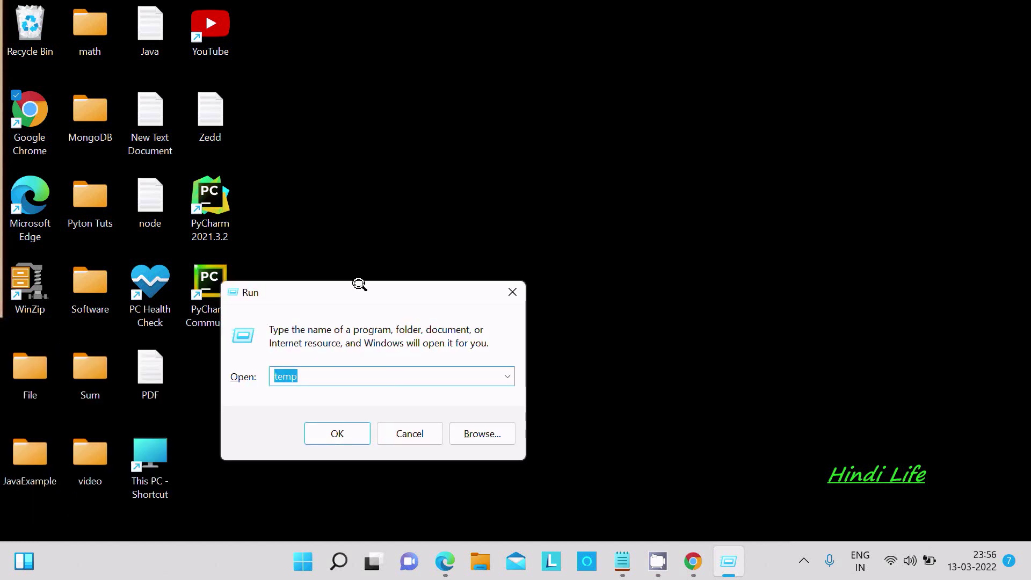
key(BackSpace)
text(pref)
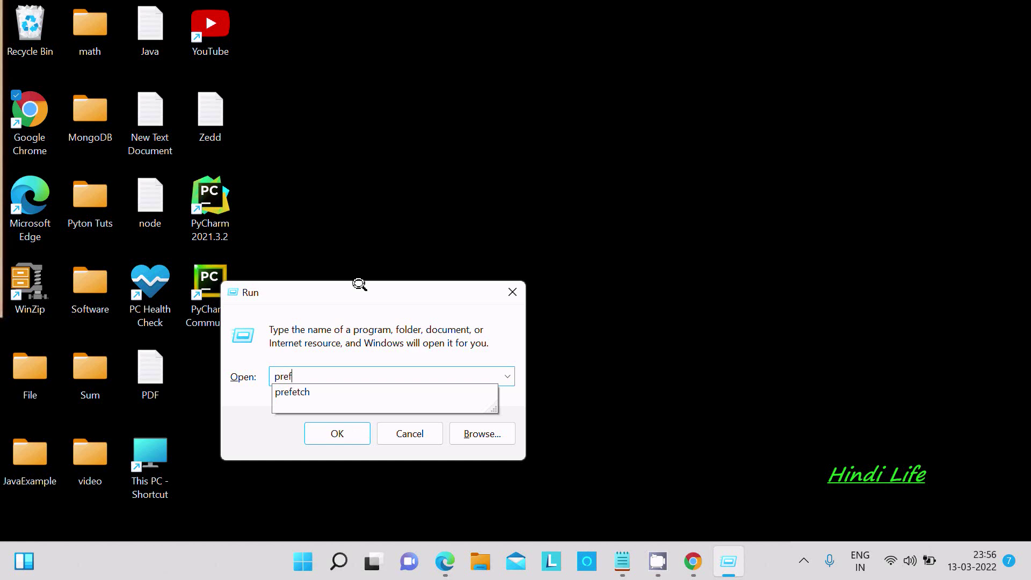
text(etch)
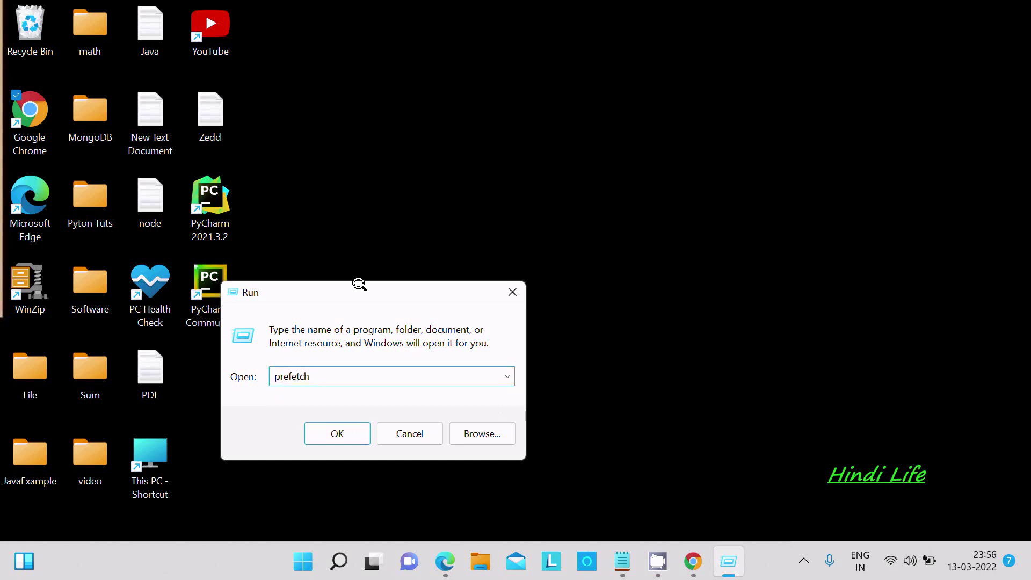
click(337, 433)
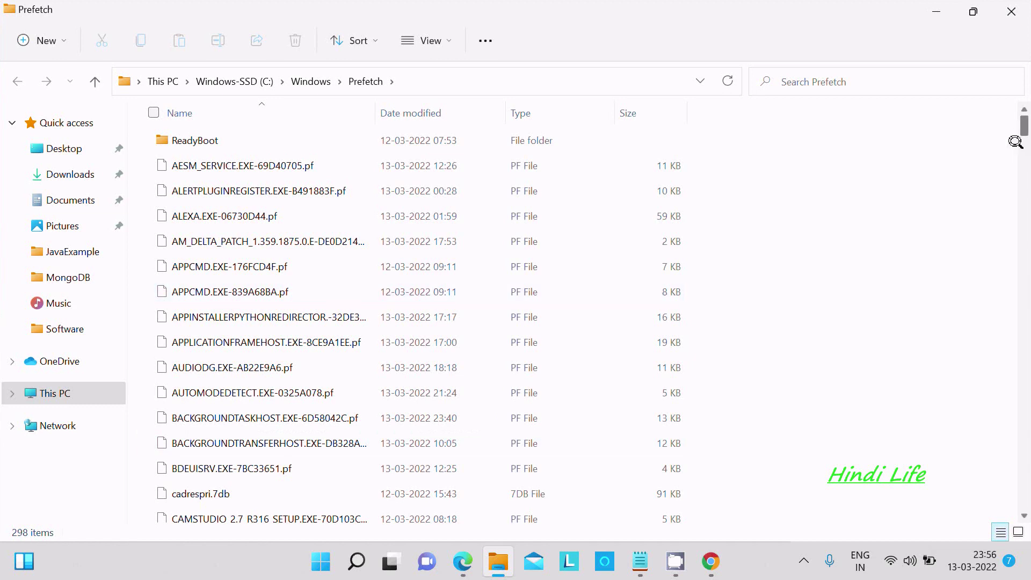
- Delete all items in the Prefetch folder, skipping the file that is in use, and close the folder window
drag(1018, 122, 972, 134)
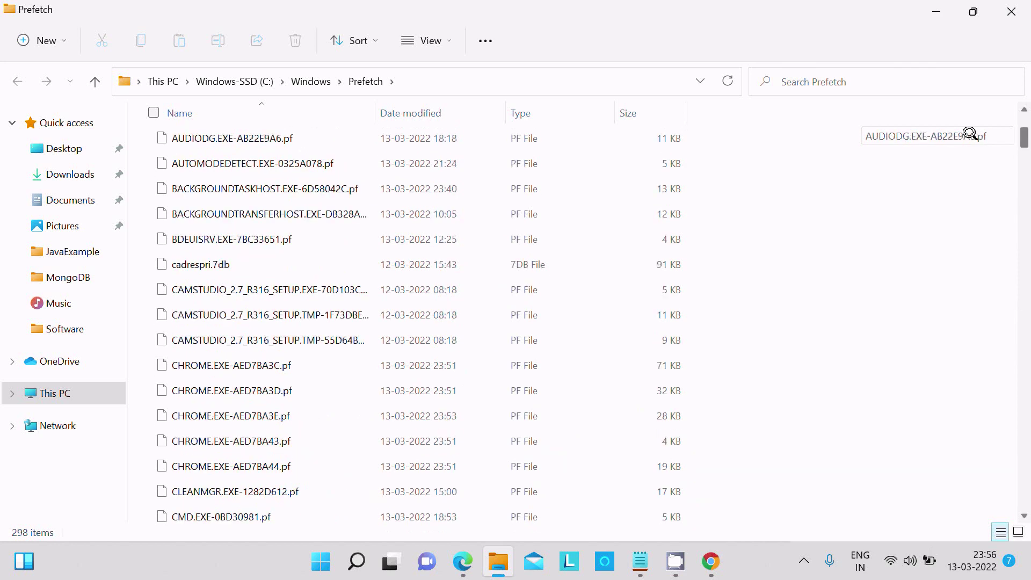
click(311, 217)
key(ctrl+a)
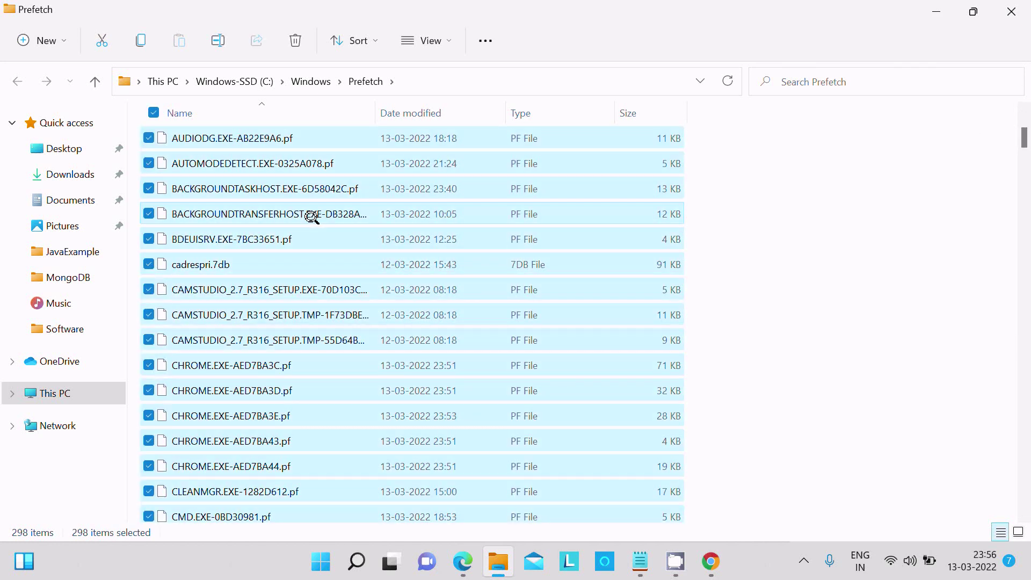
right_click(312, 216)
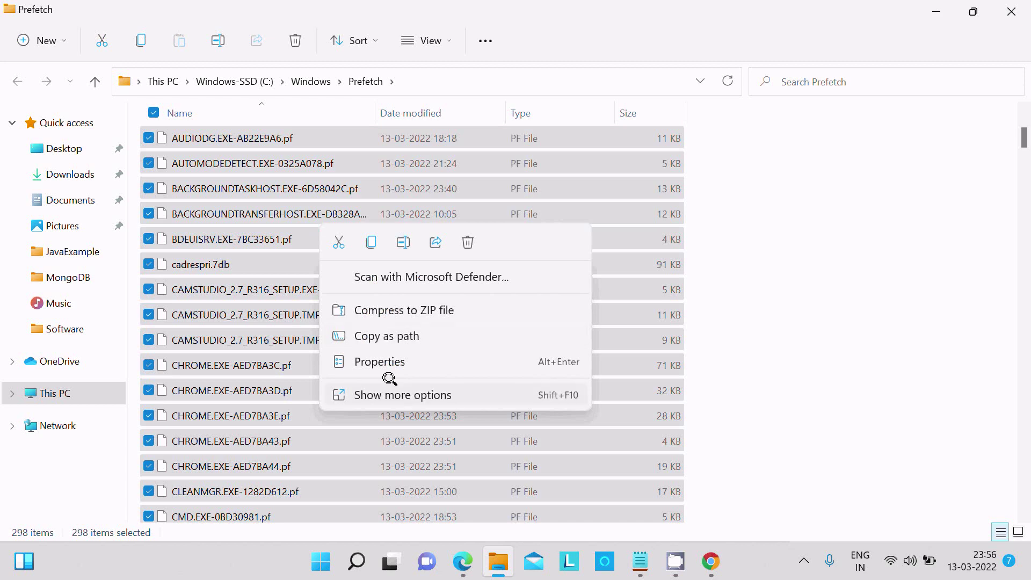
click(463, 232)
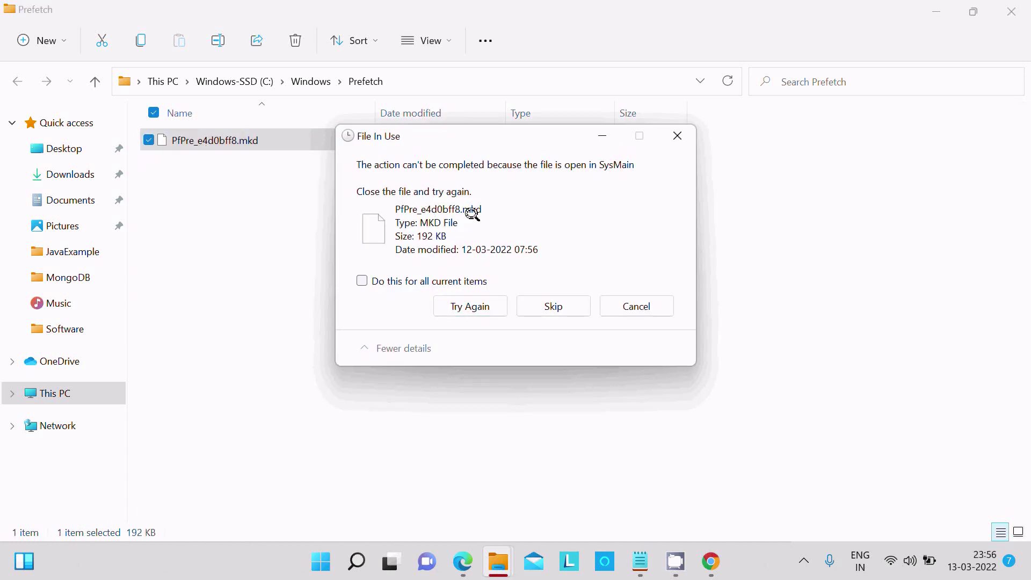
click(545, 303)
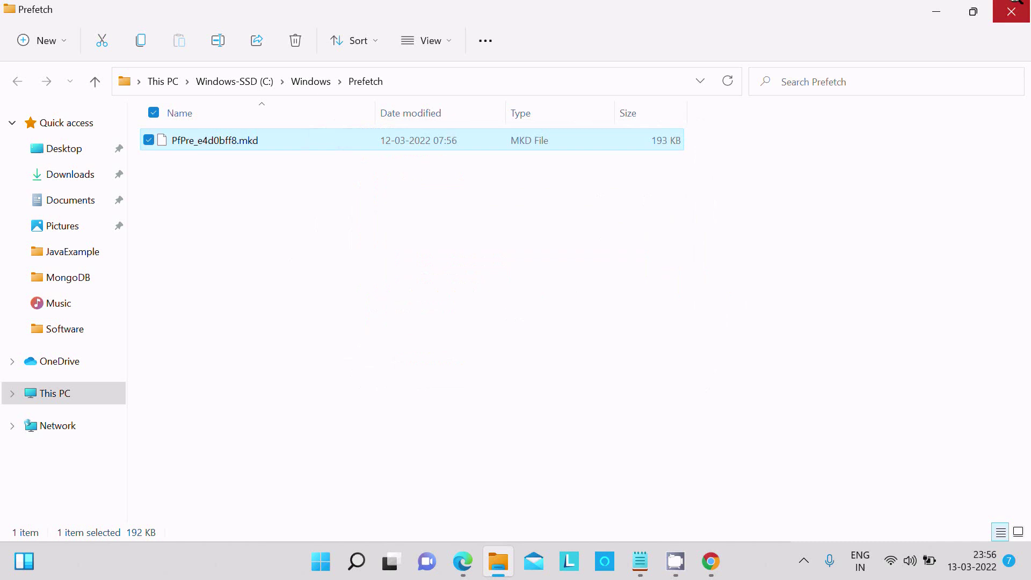
click(1012, 12)
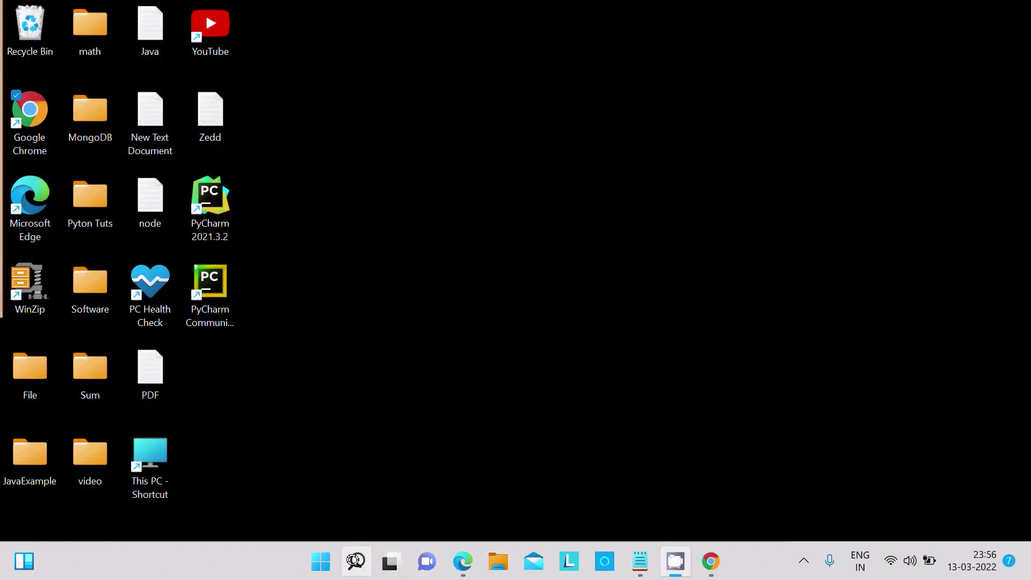
- Reopen the Run dialog and run "recent" to open the Recent folder
click(355, 560)
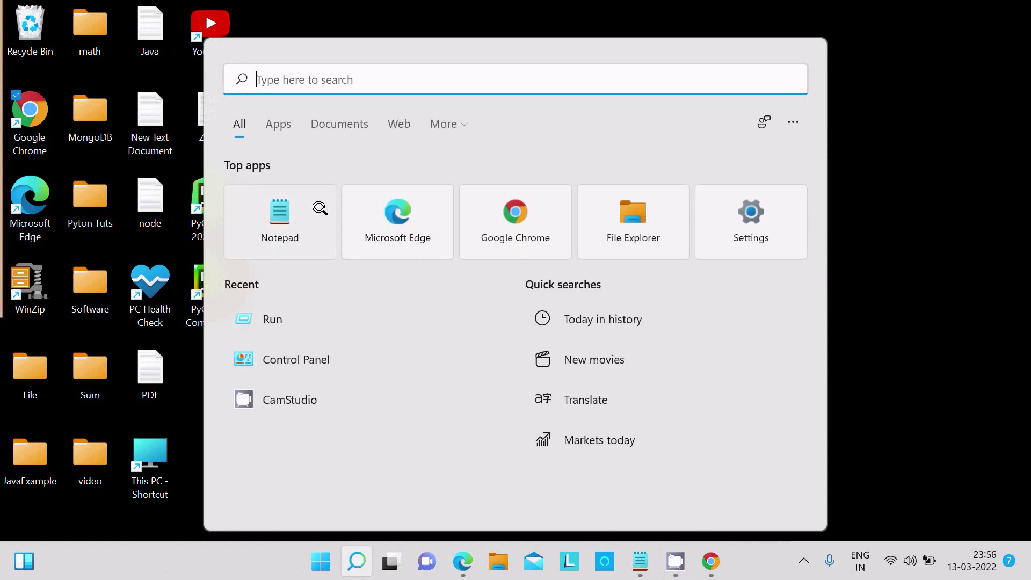
click(275, 311)
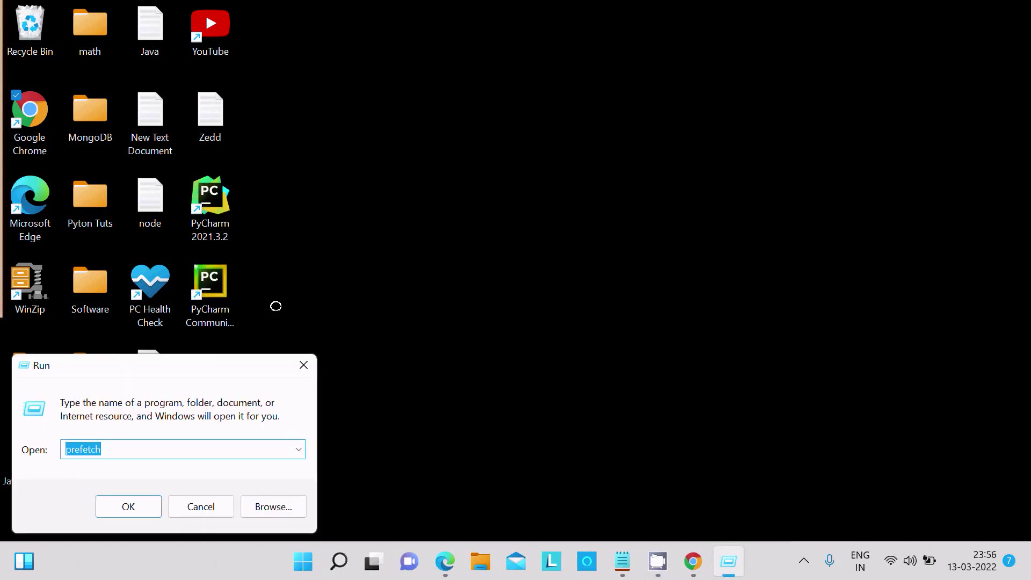
drag(193, 365, 374, 322)
key(BackSpace)
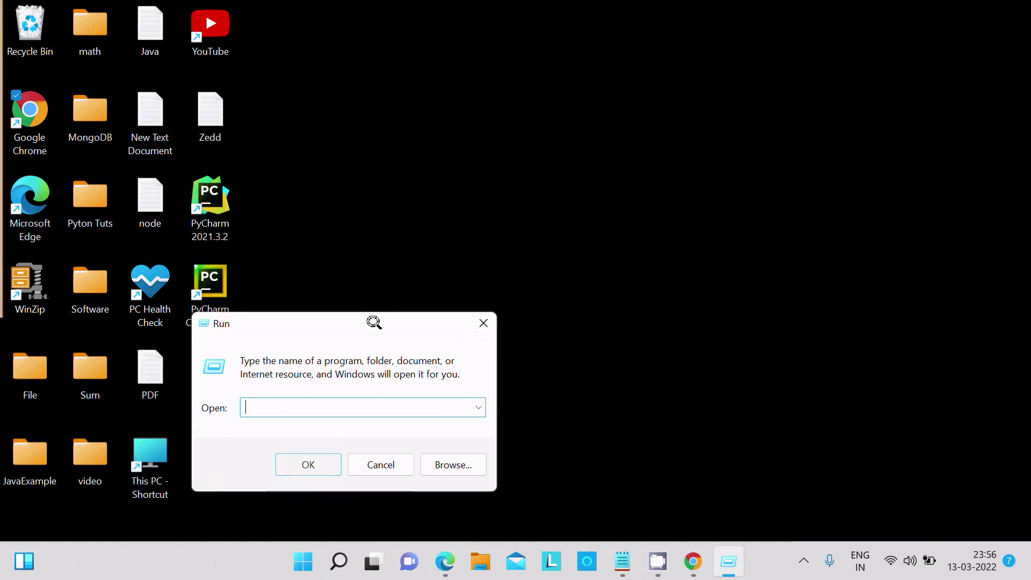
text(recen)
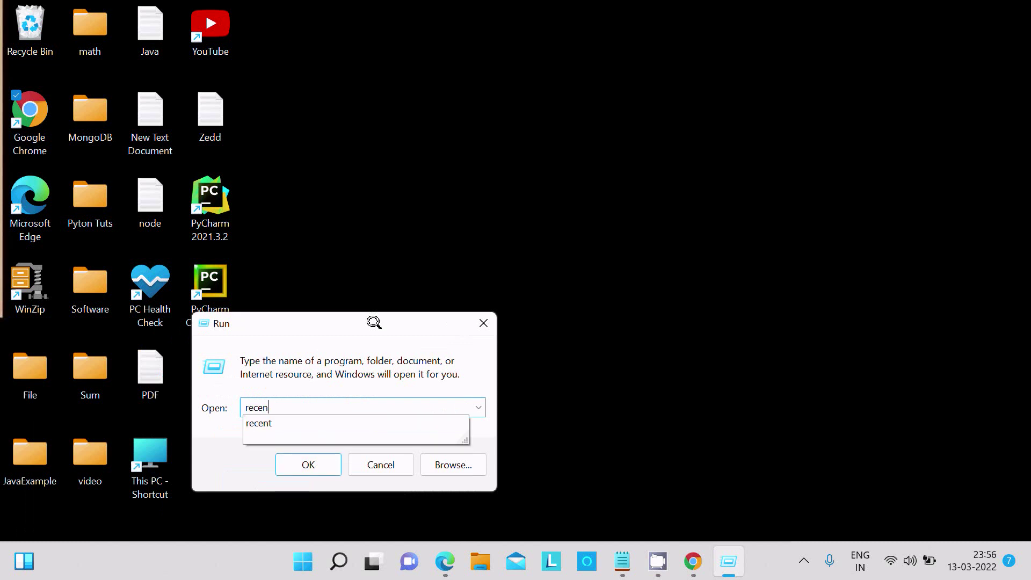
text(t)
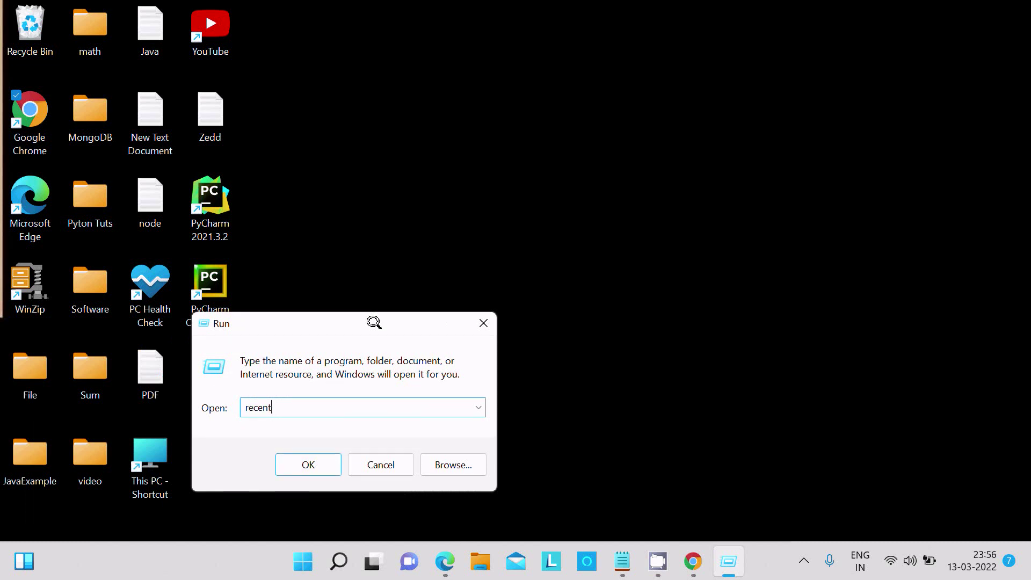
click(293, 454)
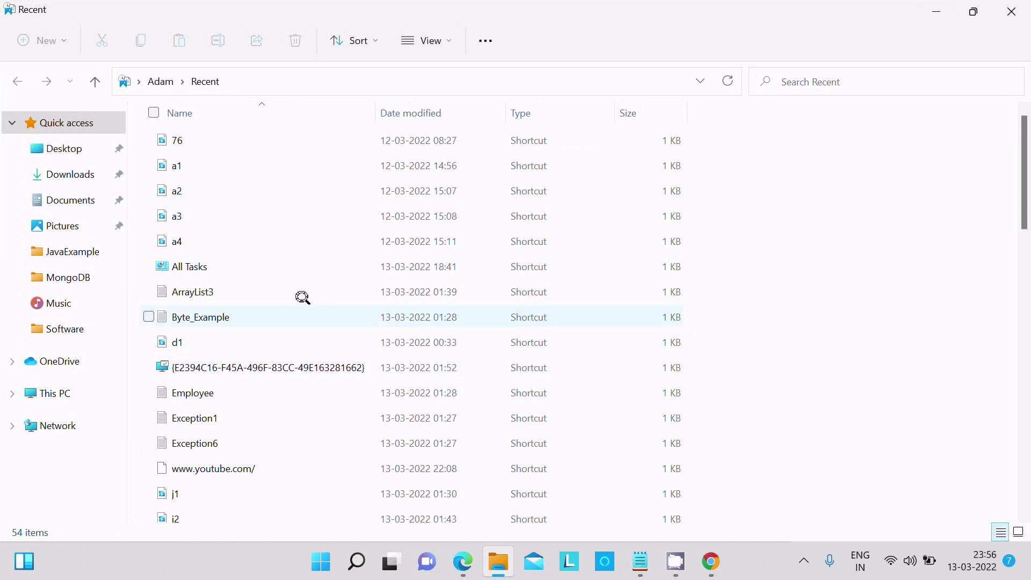
- Delete all shortcuts in the Recent folder and close its window
click(300, 296)
key(ctrl+a)
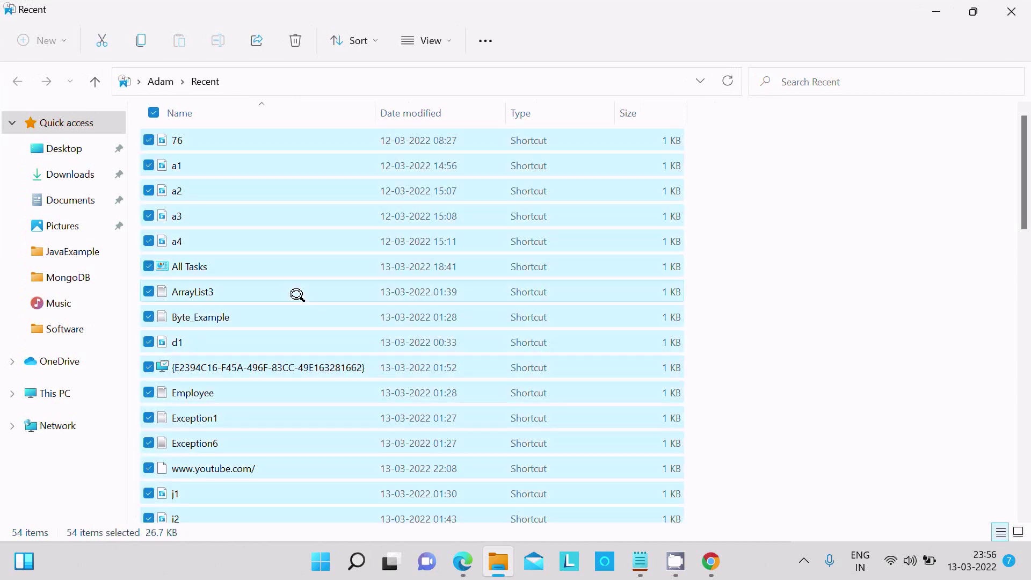
key(Delete)
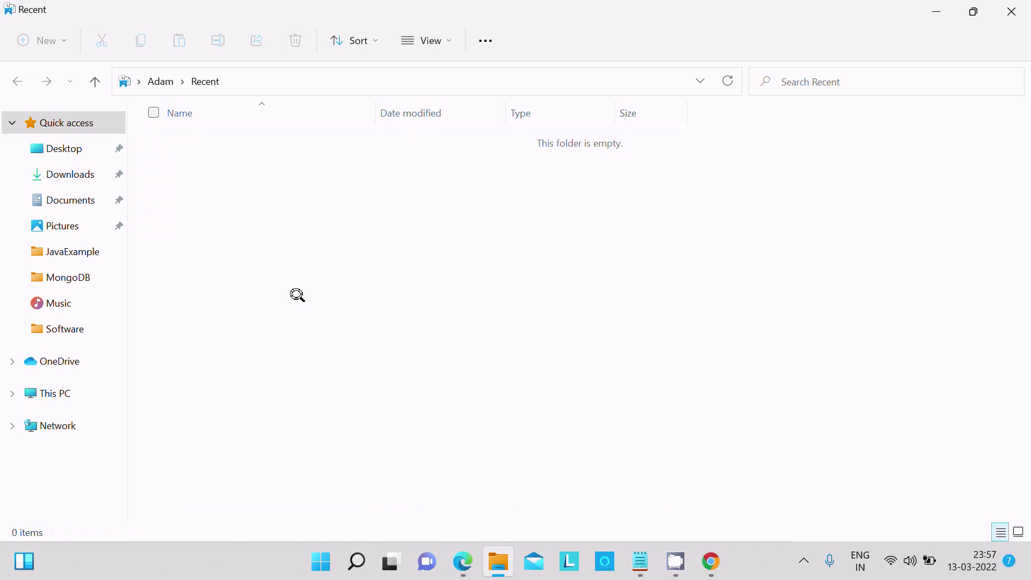
click(1005, 2)
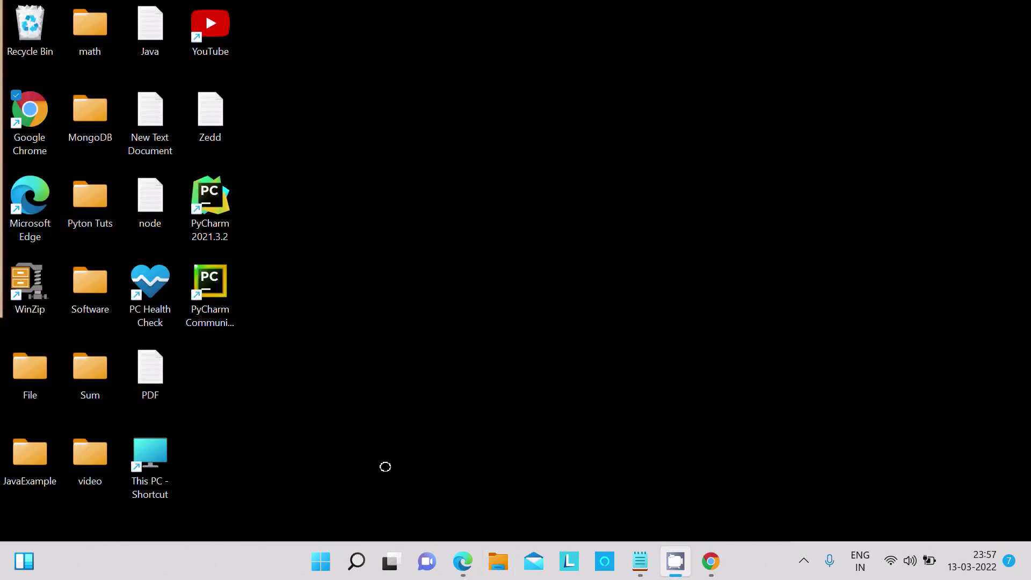
- Bring up the Run dialog again and run "temp" to open the Windows Temp folder
click(357, 561)
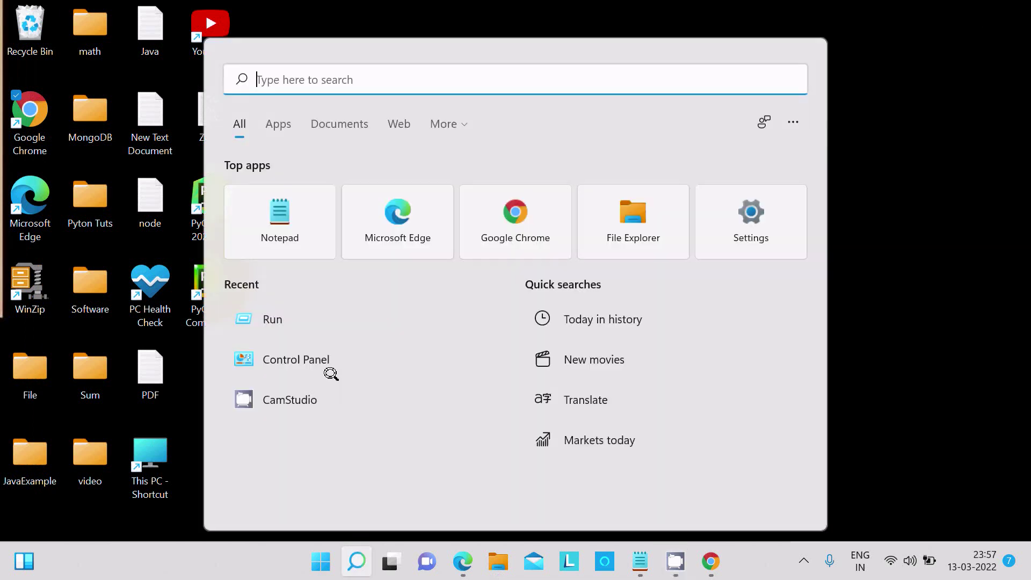
click(290, 320)
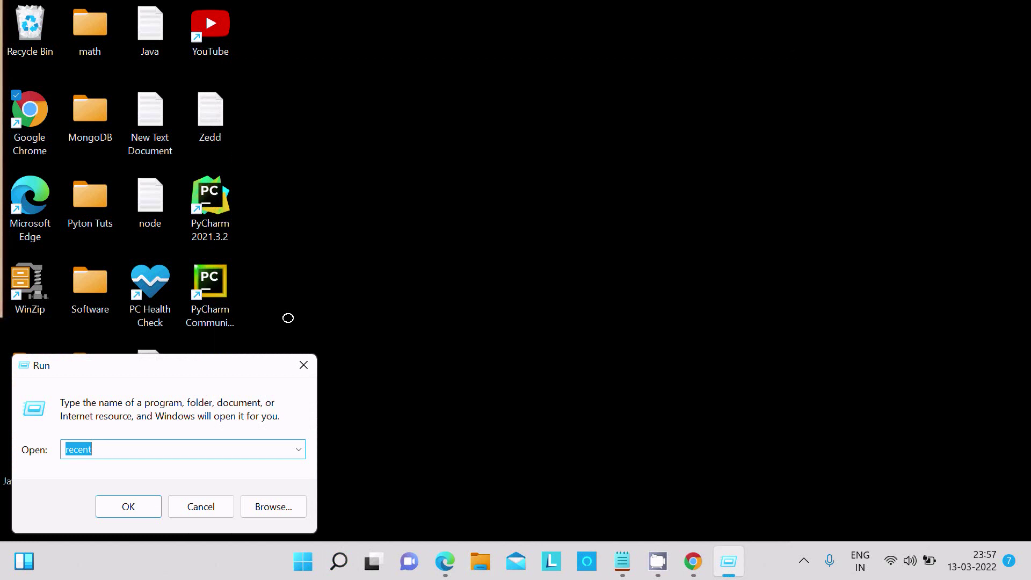
key(BackSpace)
text(te)
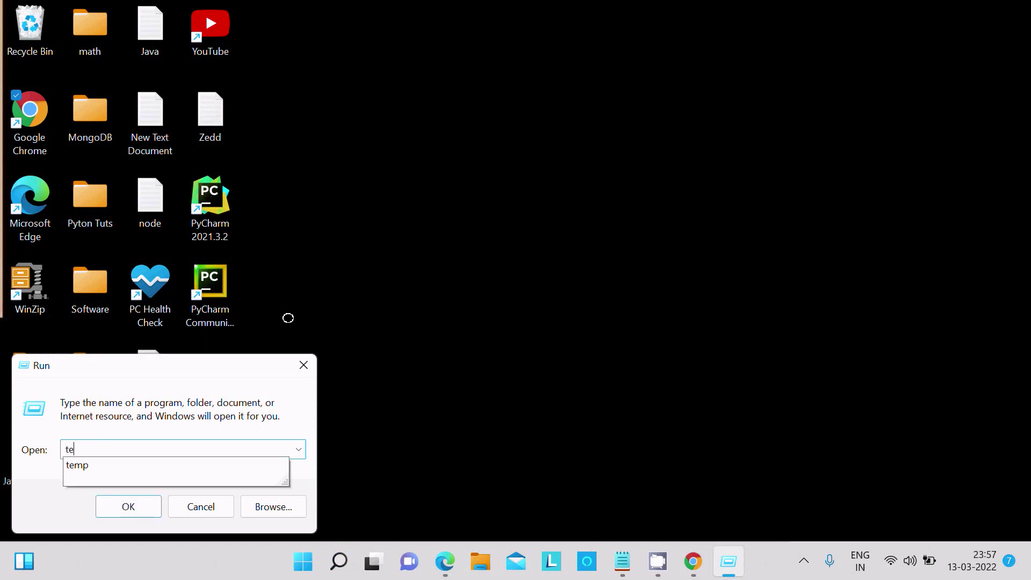
text(mp)
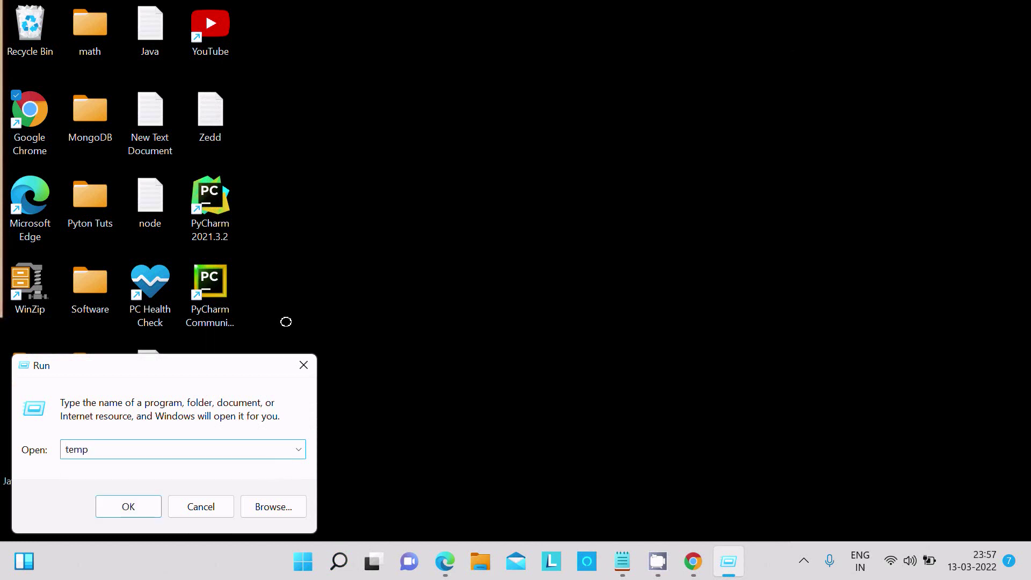
click(140, 499)
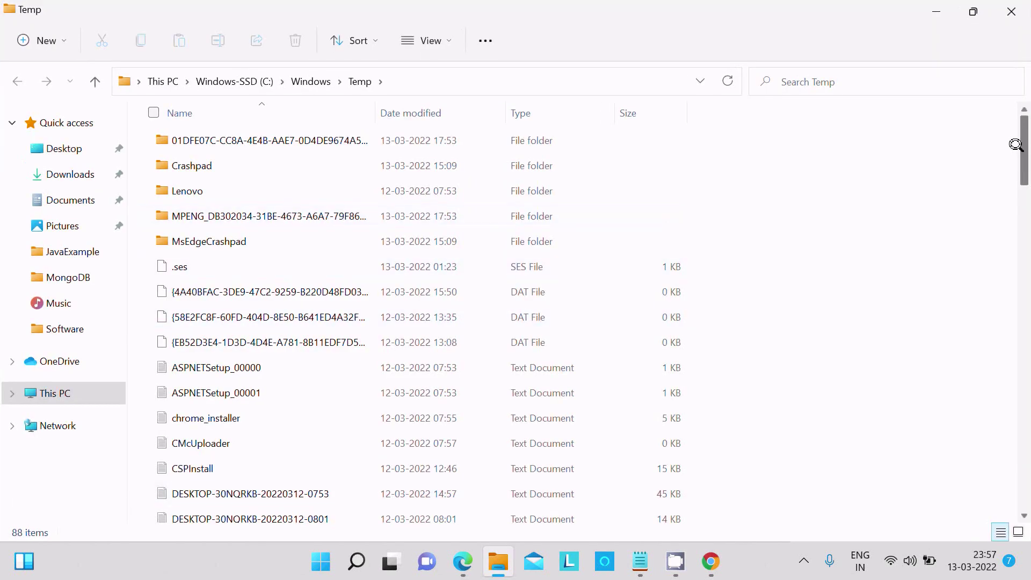
- Delete everything in the Windows Temp folder, skipping files in use and the Lenovo folder that needs administrator permission
drag(1017, 143, 990, 146)
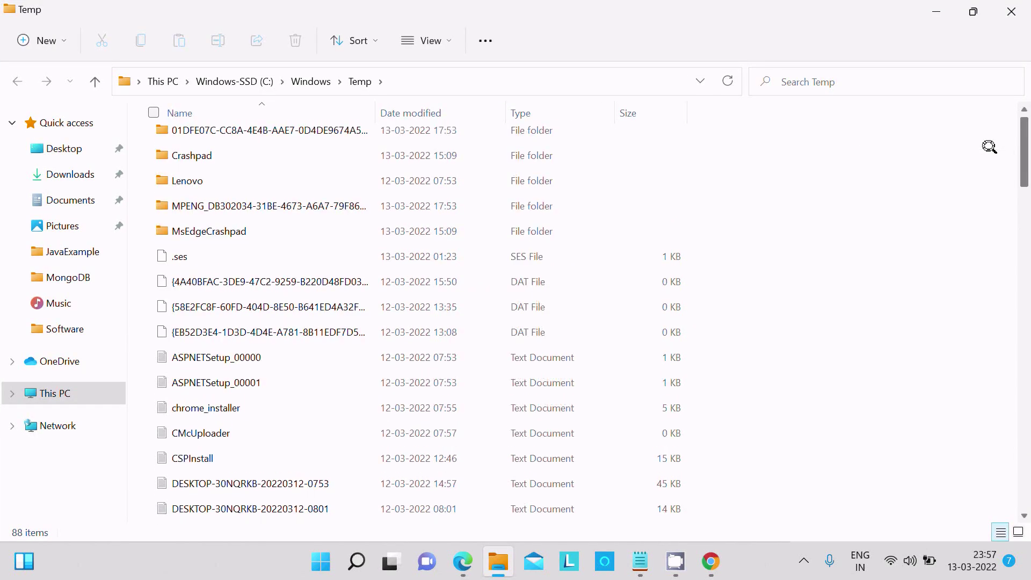
click(343, 258)
key(ctrl+a)
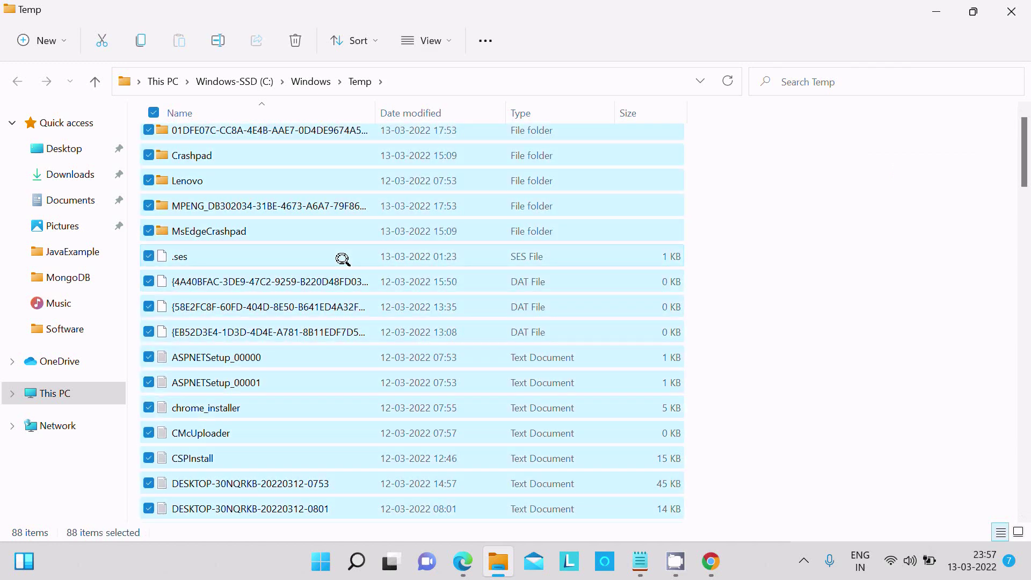
right_click(342, 259)
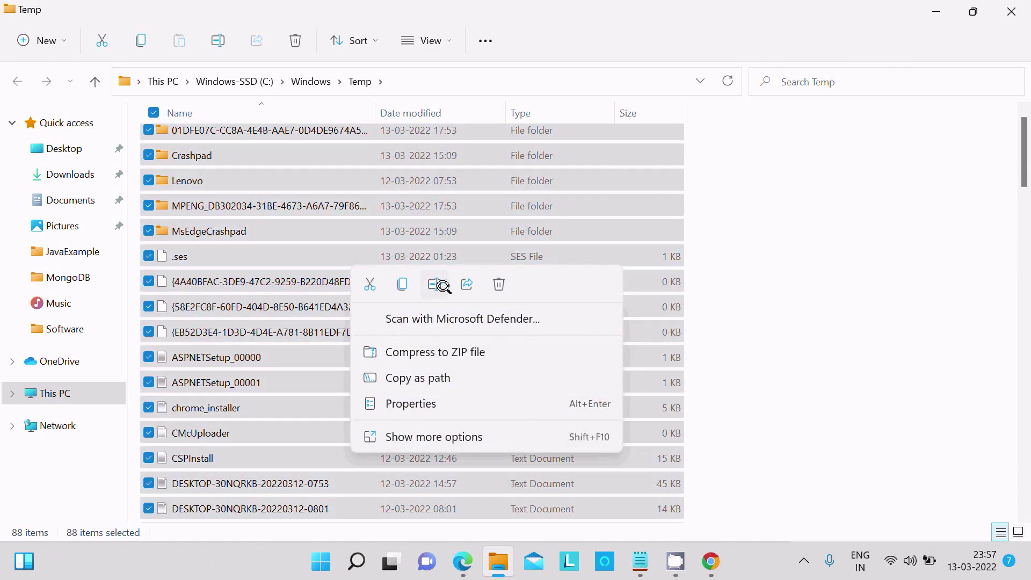
click(491, 284)
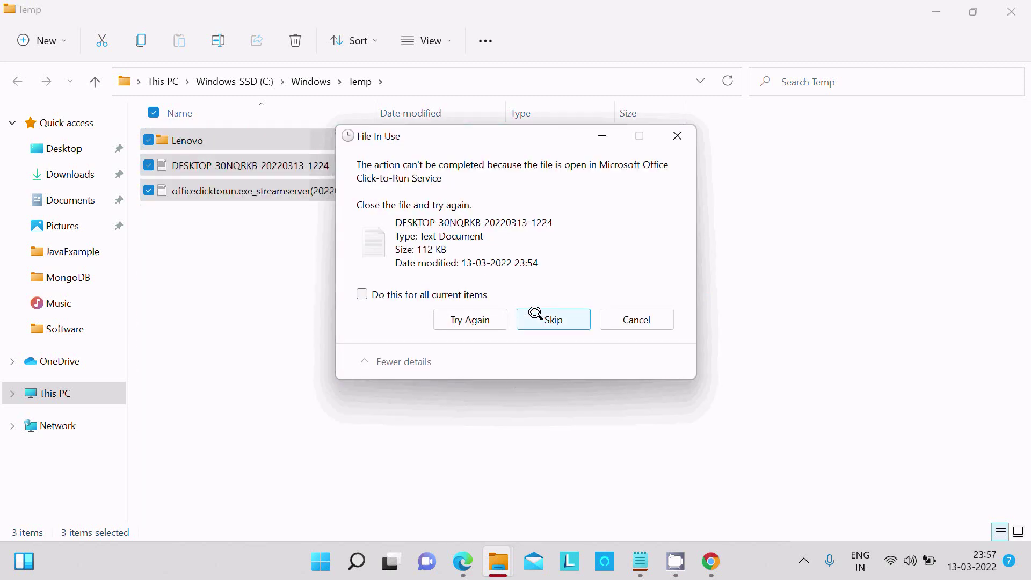
click(552, 317)
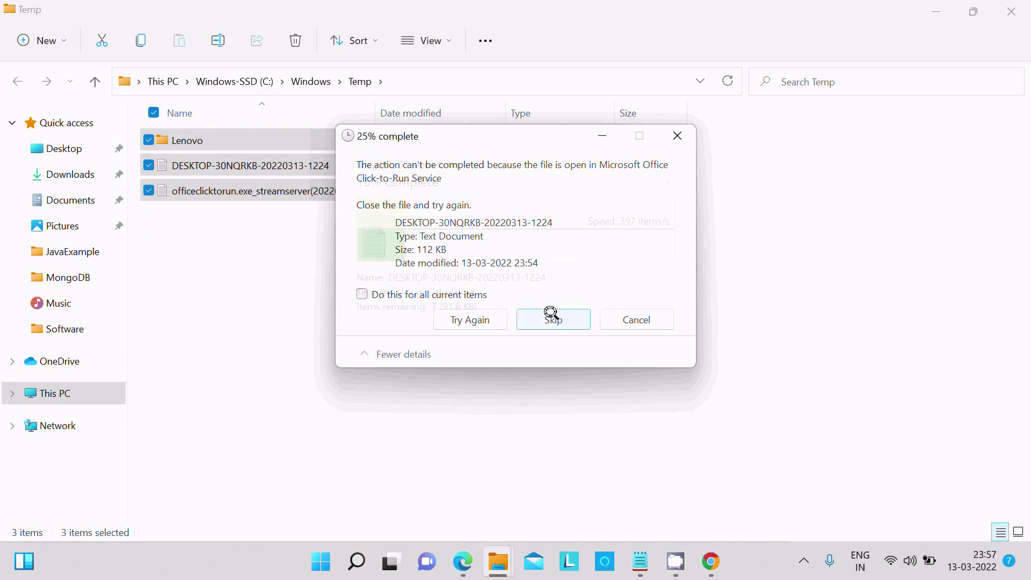
click(551, 315)
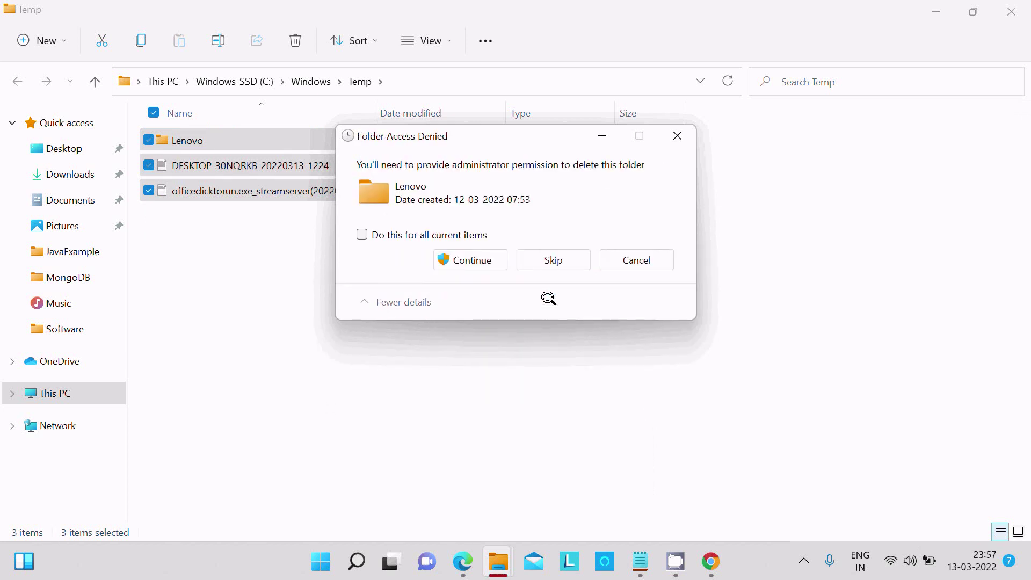
click(544, 260)
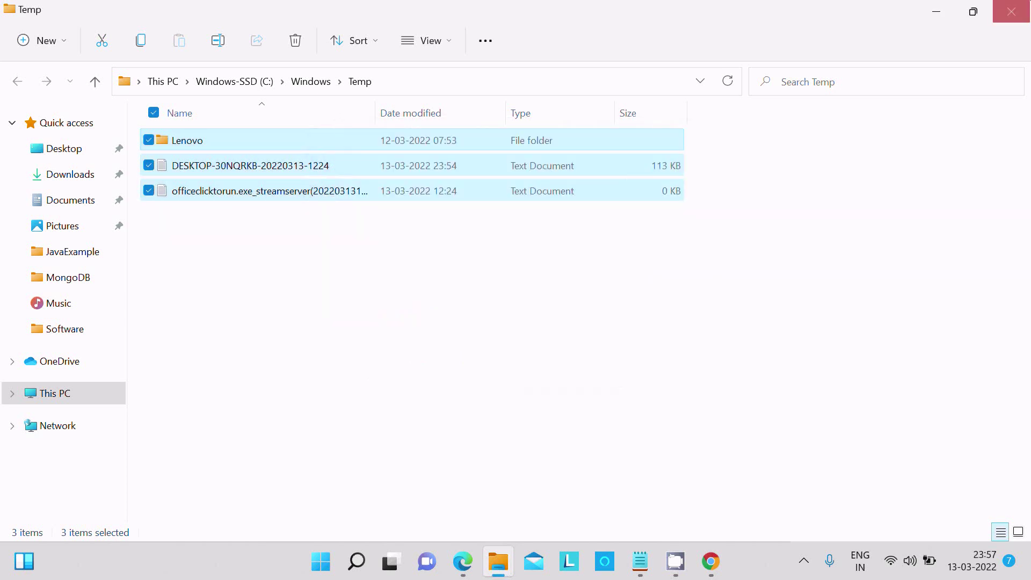
- Close the Windows Temp folder and use the Run dialog to open the user's own AppData\Local\Temp folder
key(alt+F4)
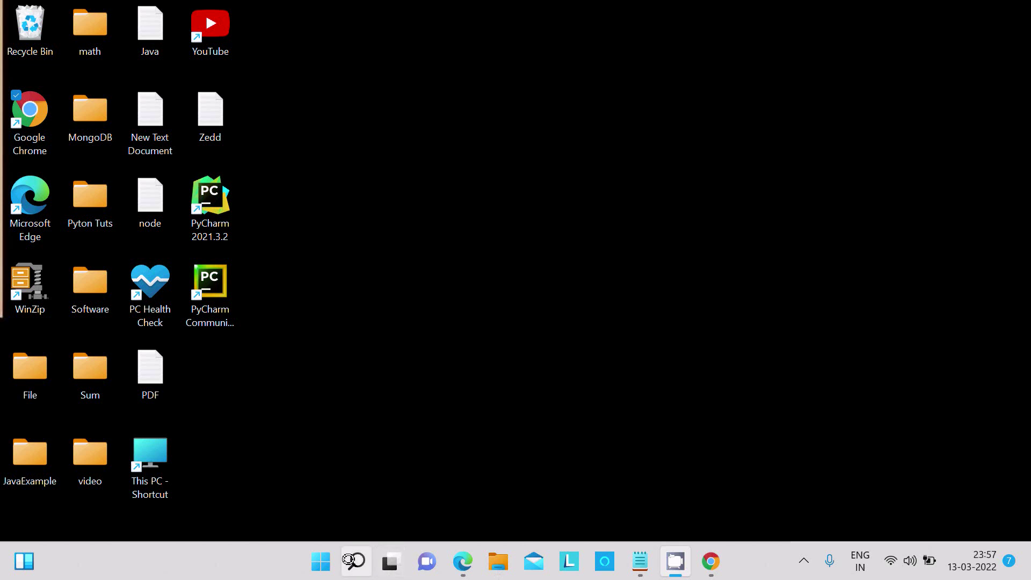
click(353, 561)
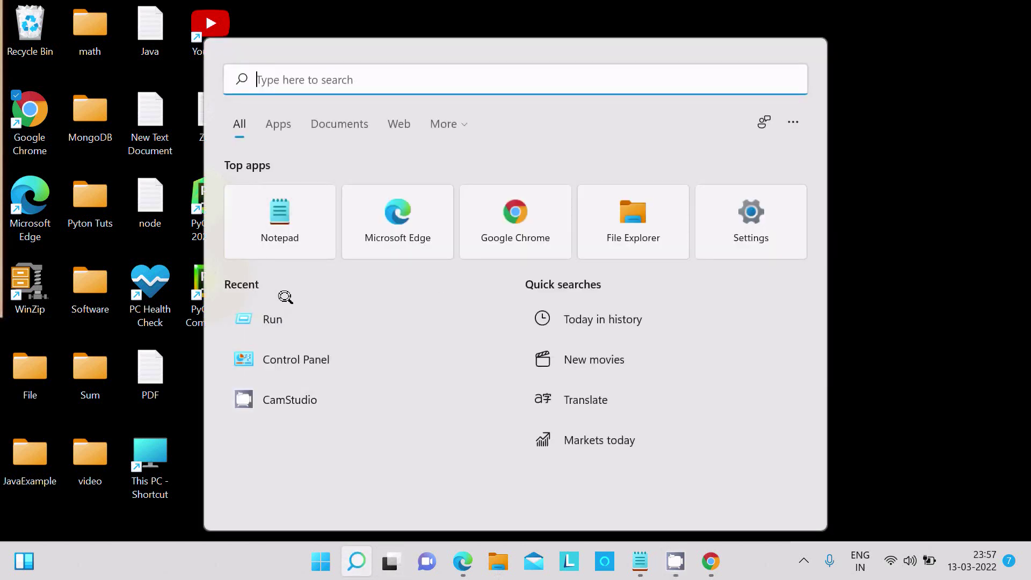
click(262, 318)
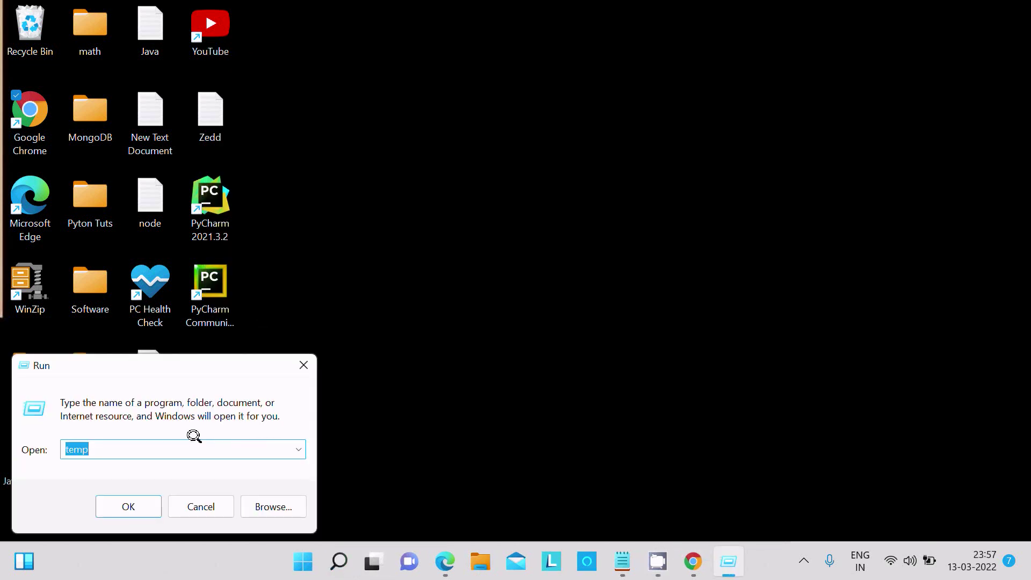
key(BackSpace)
key(Return)
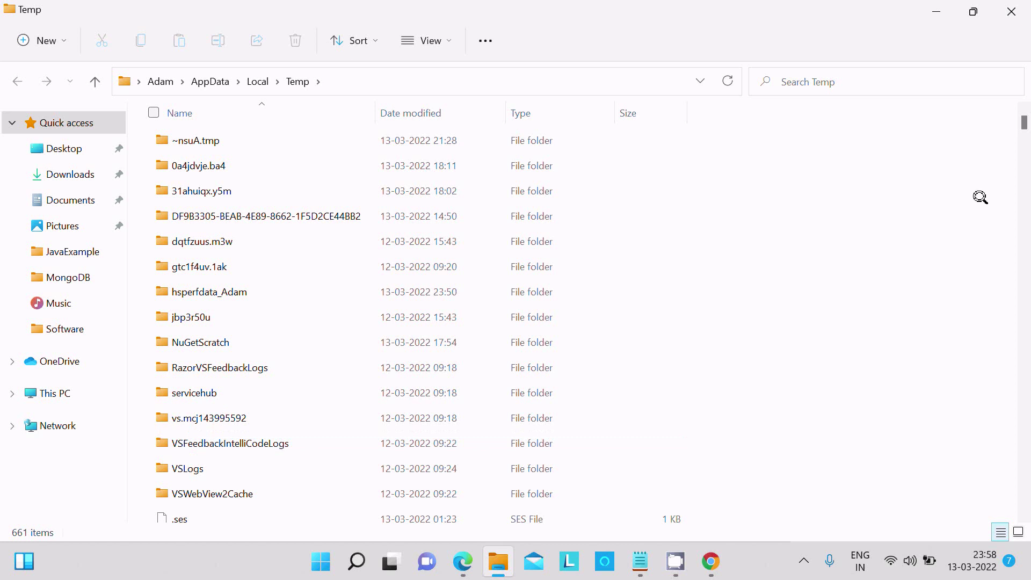
- Select all items in the user's AppData\Local\Temp folder and delete them
scroll(1019, 219, down, 20)
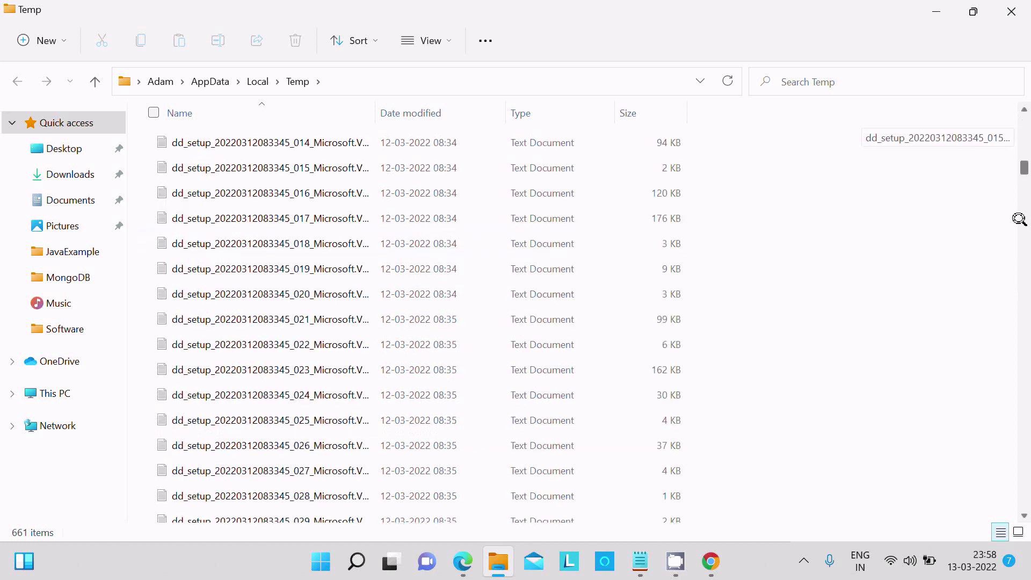
scroll(1019, 219, down, 20)
scroll(977, 87, up, 20)
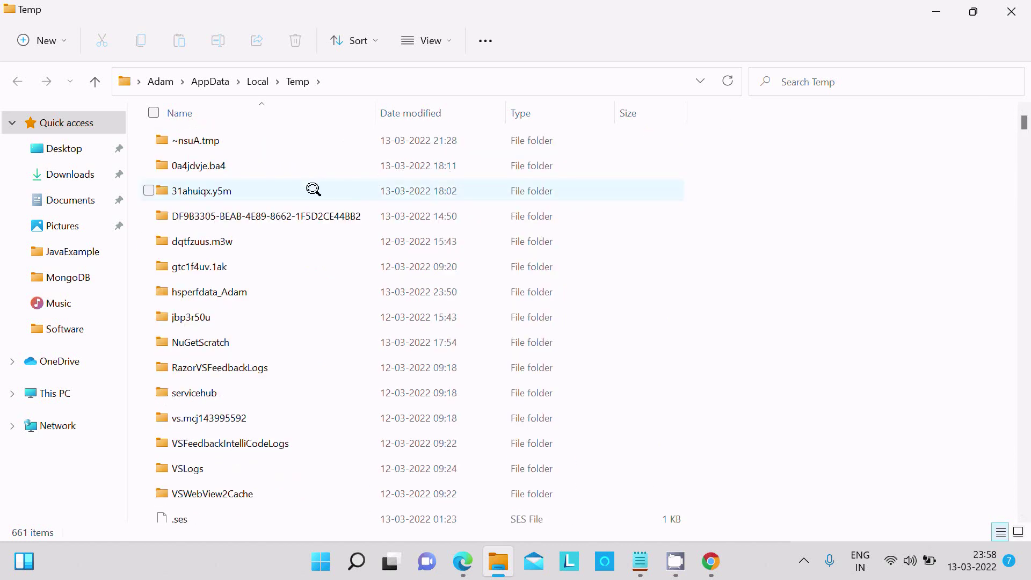
click(314, 190)
key(ctrl+a)
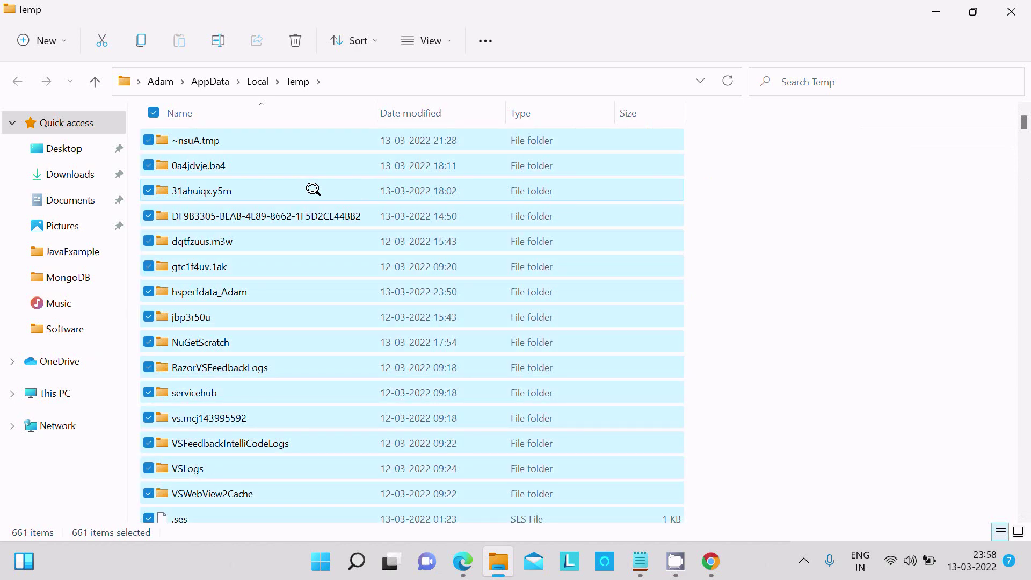
right_click(314, 189)
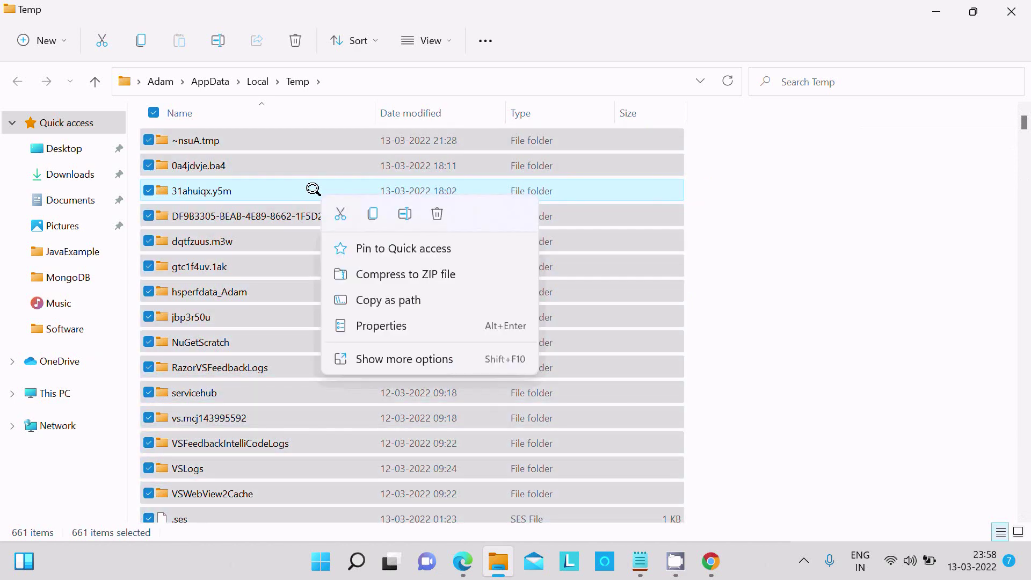
click(441, 212)
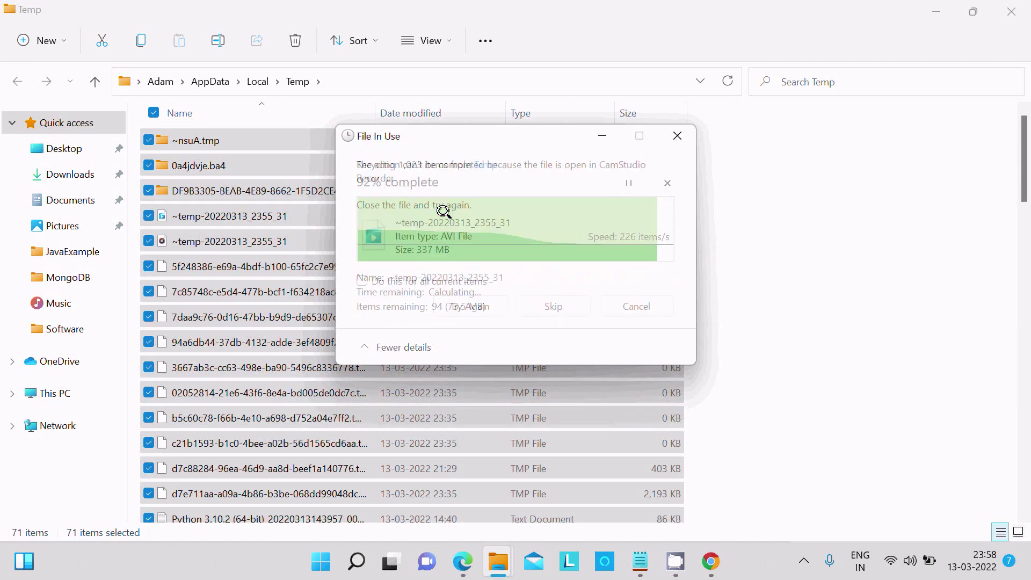
- Skip the files in use, applying the choice to all current items, and close the Temp folder window
click(534, 294)
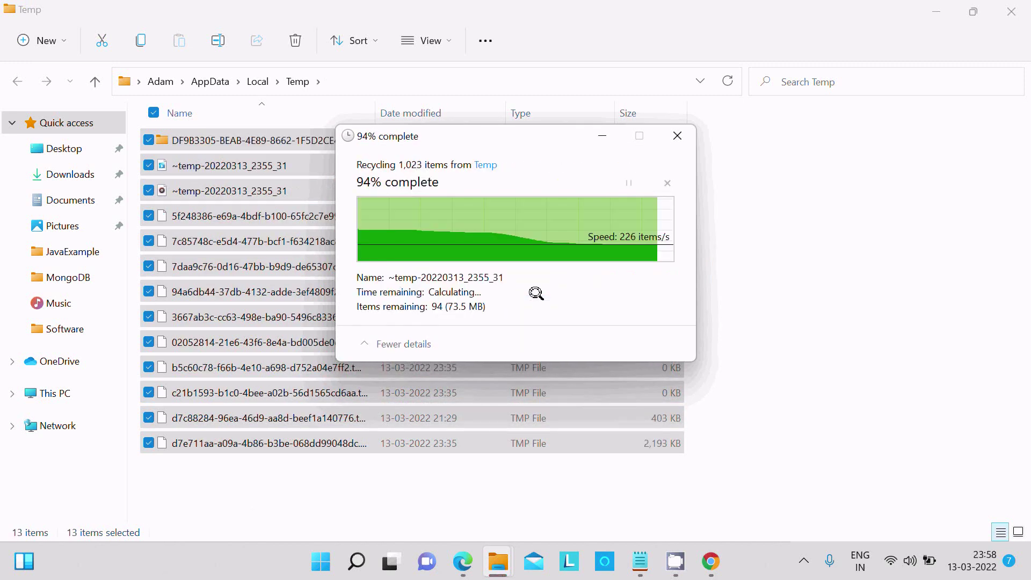
click(535, 293)
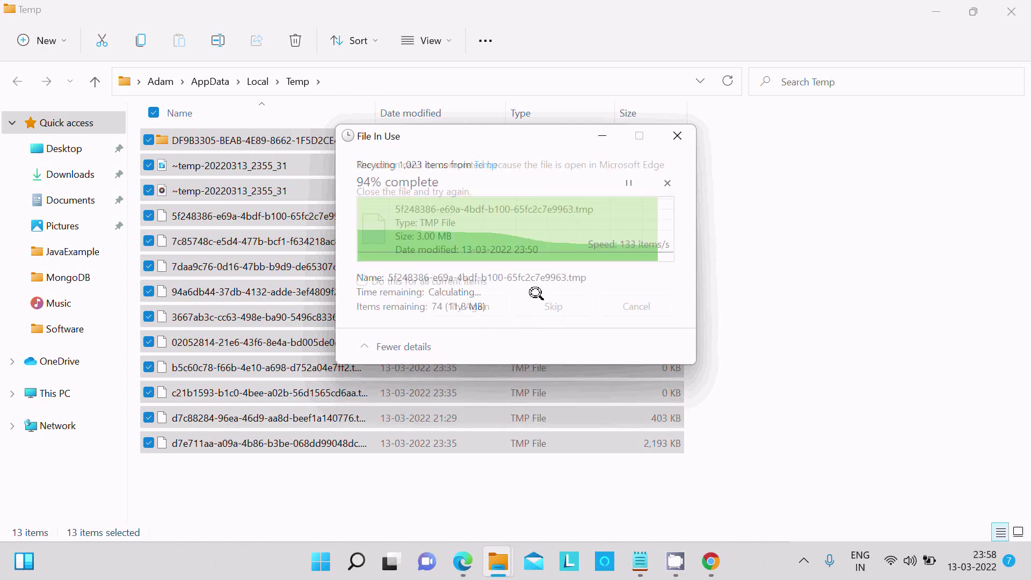
click(535, 293)
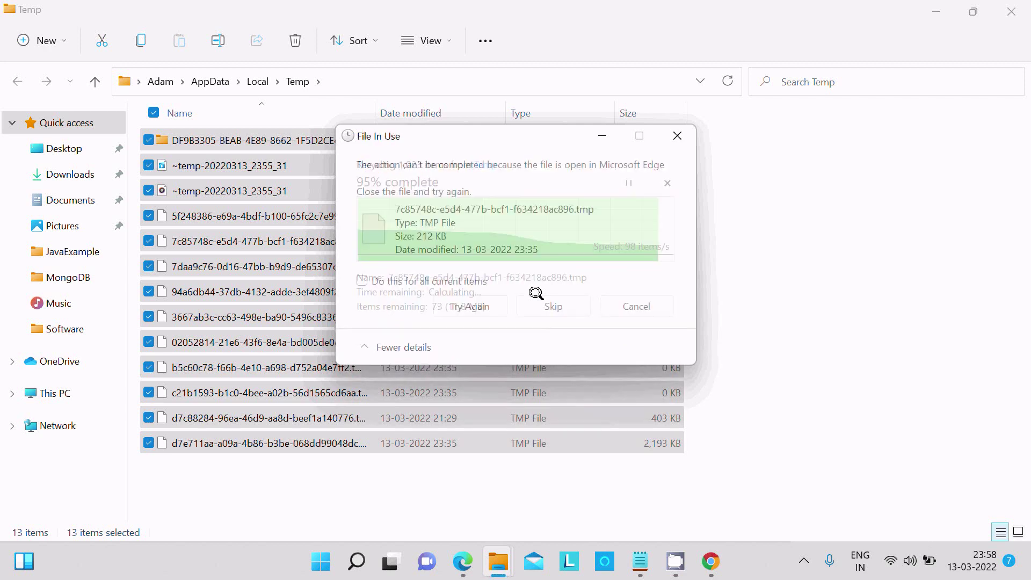
click(396, 275)
click(524, 295)
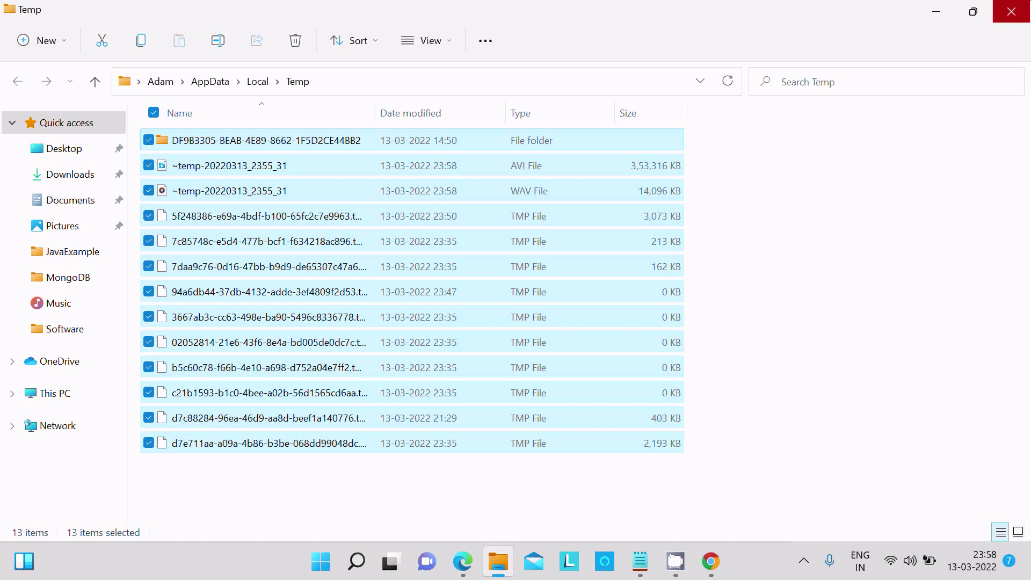
click(1011, 11)
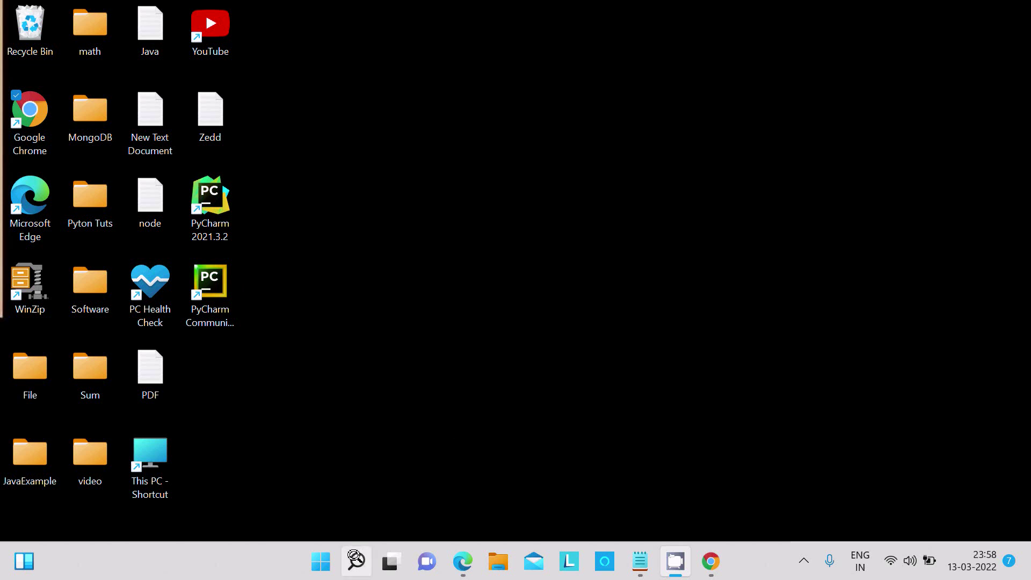
- Search Windows for "disk clean up" and open the Disk Cleanup app
click(356, 561)
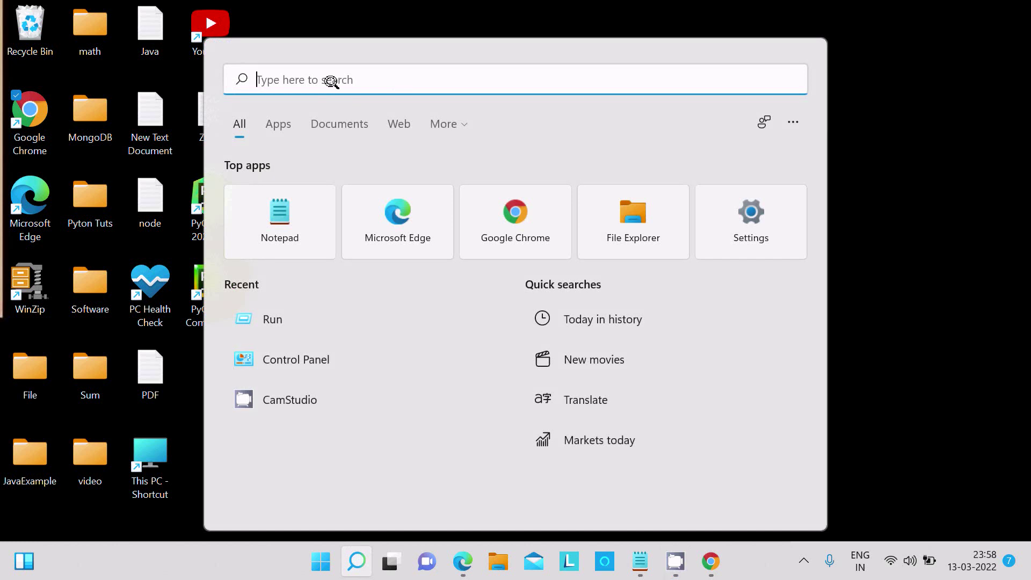
text(disk)
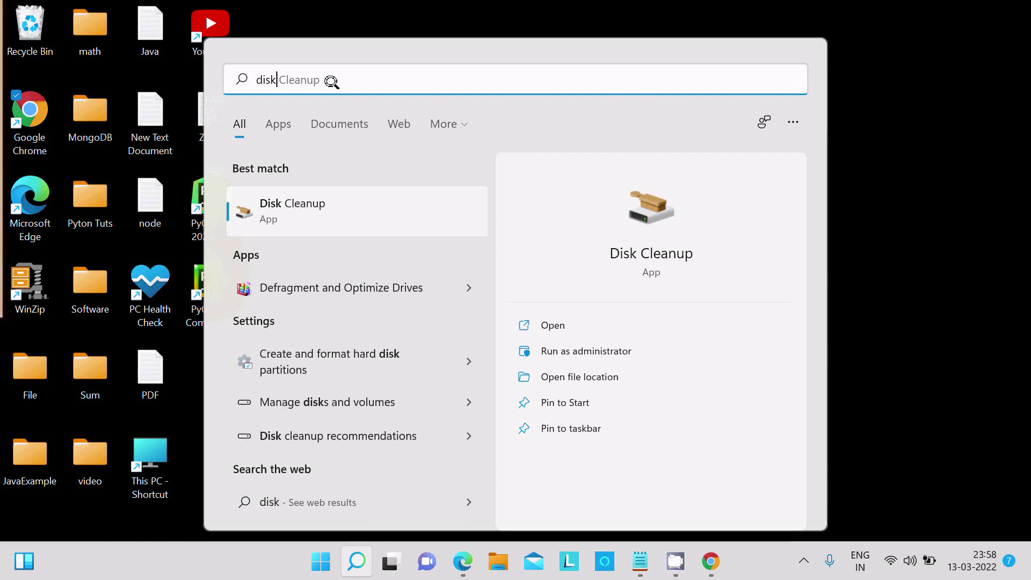
text( cle)
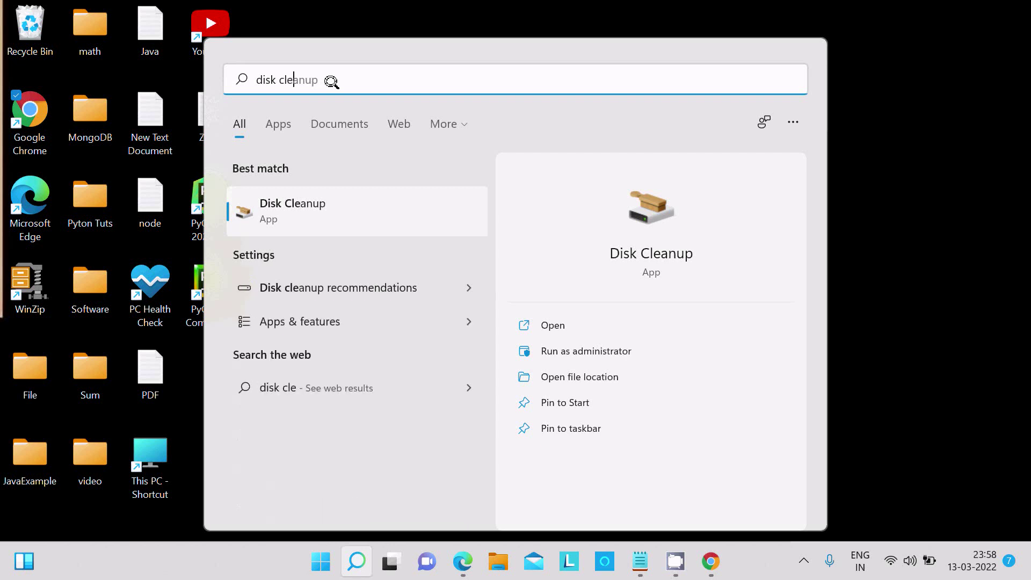
text(an up)
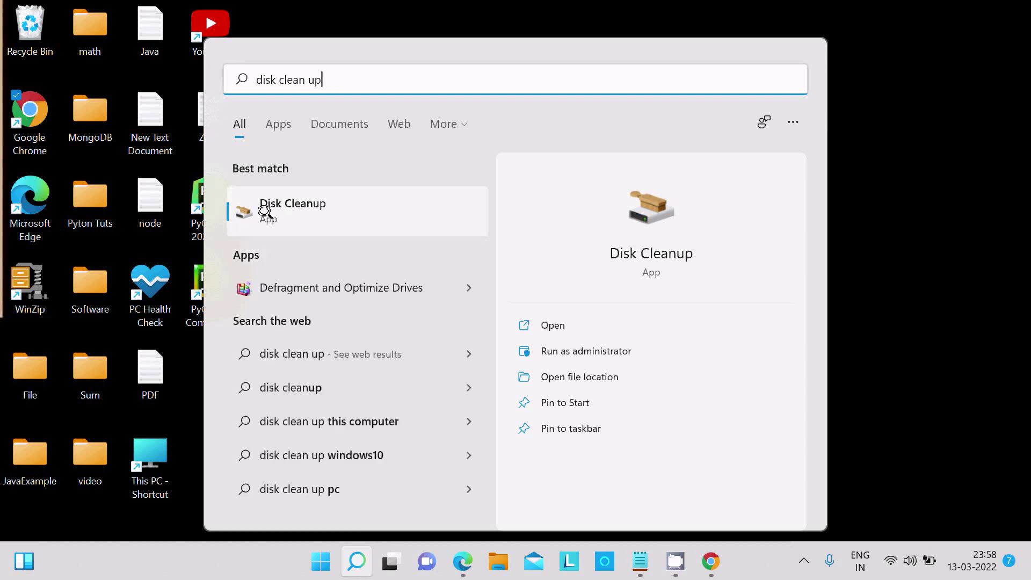
click(284, 211)
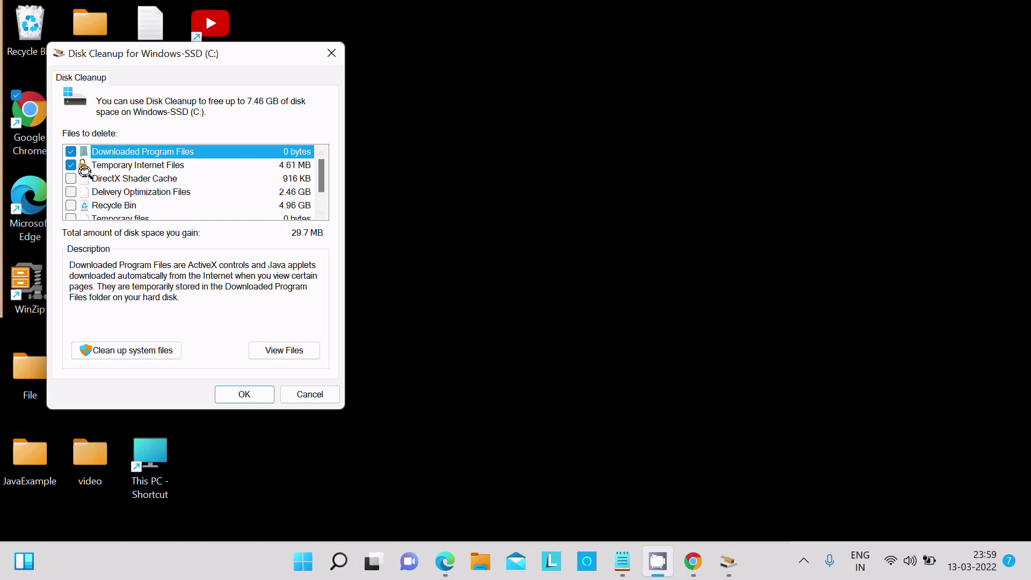
- Add DirectX Shader Cache, Delivery Optimization Files, Recycle Bin and Temporary files to the cleanup of drive C: and permanently delete the chosen files
click(70, 179)
click(70, 192)
click(71, 205)
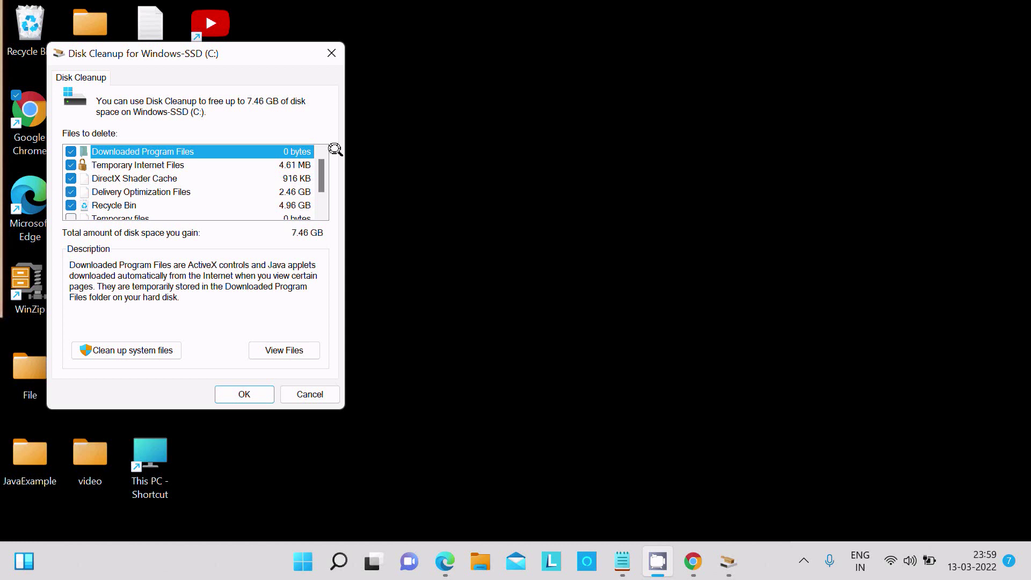
scroll(323, 163, down, 1)
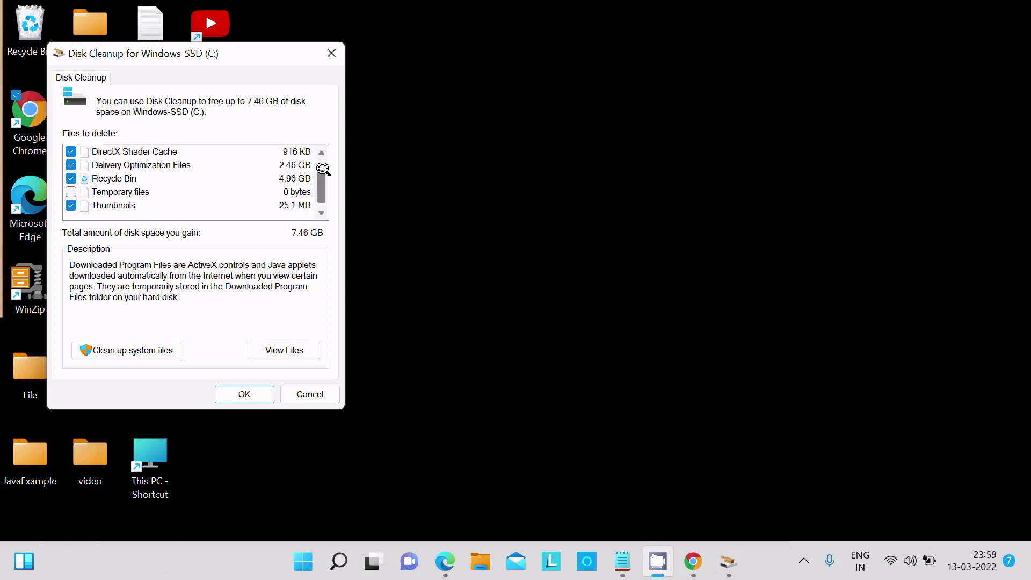
scroll(323, 165, up, 1)
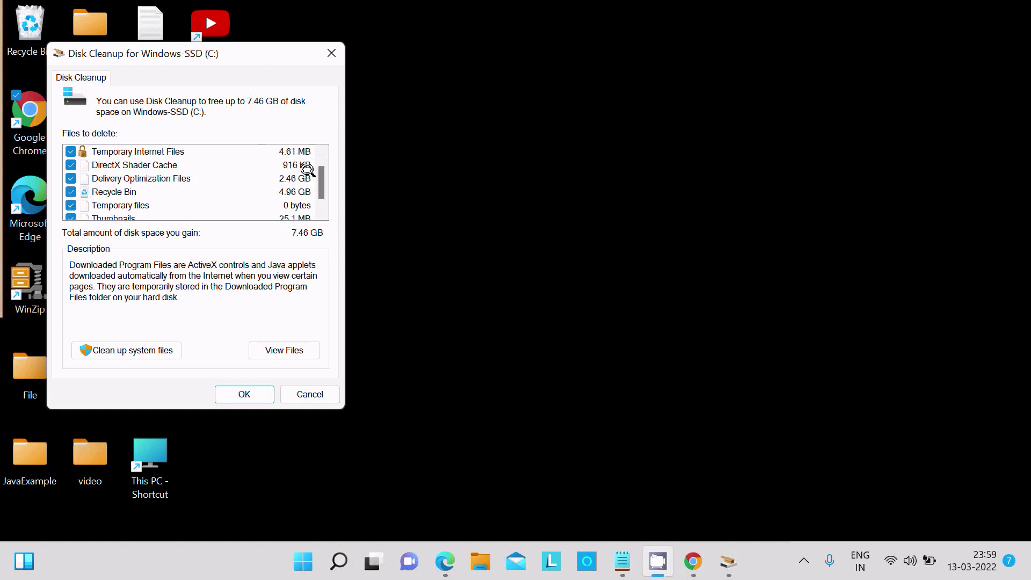
scroll(314, 192, down, 1)
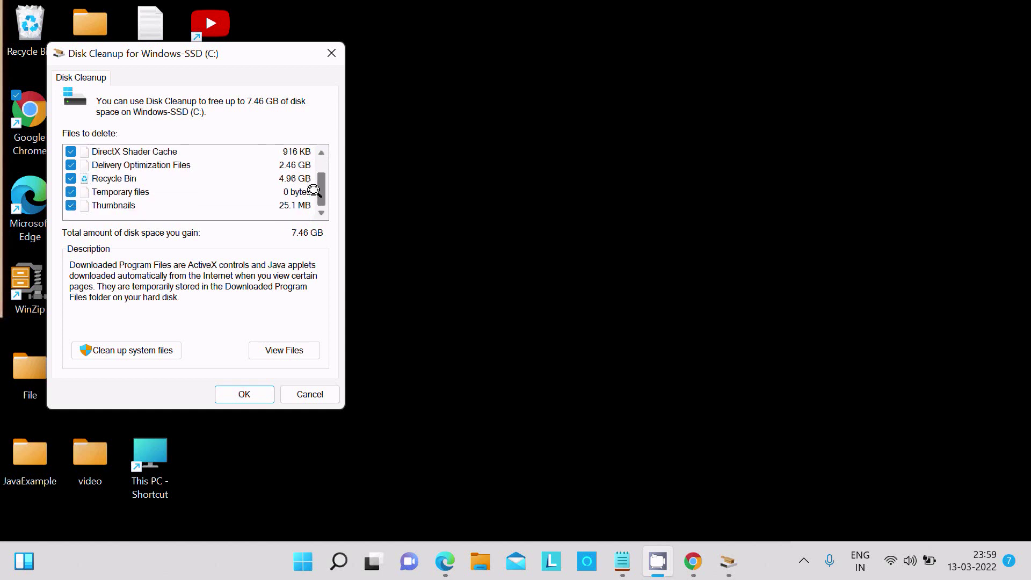
click(223, 387)
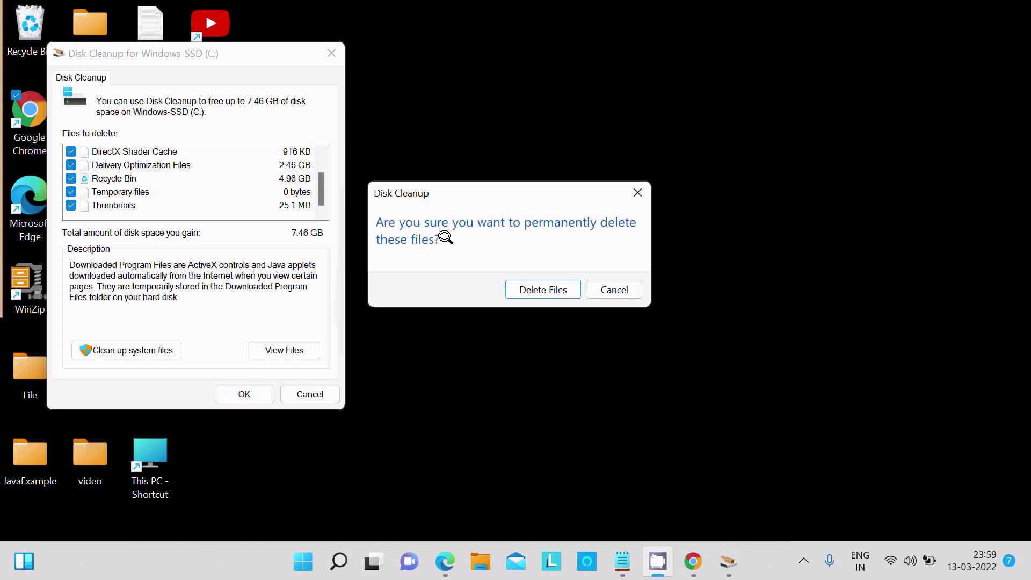
click(544, 288)
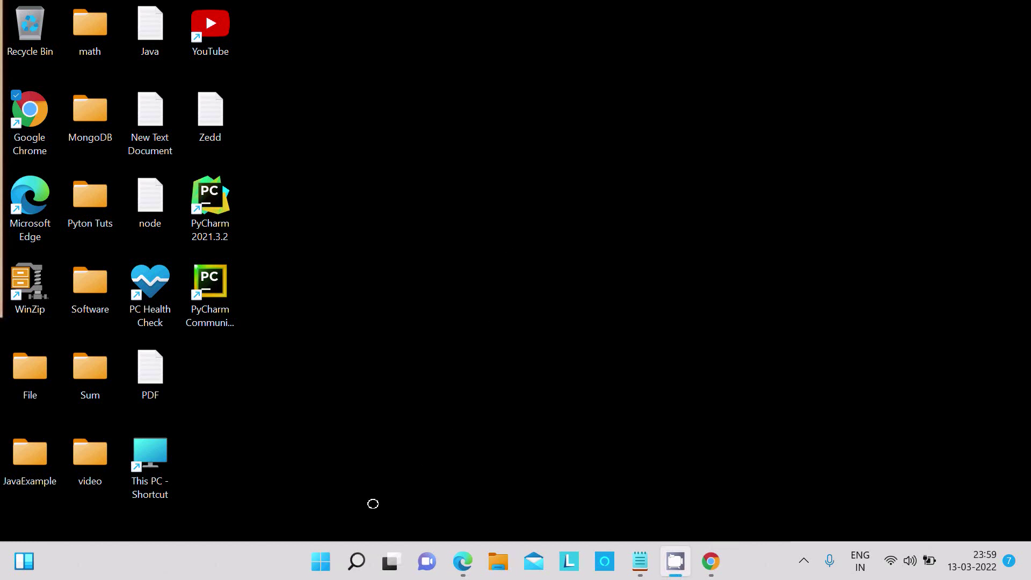
- Search Windows for "internet option" and open Internet Options
click(358, 549)
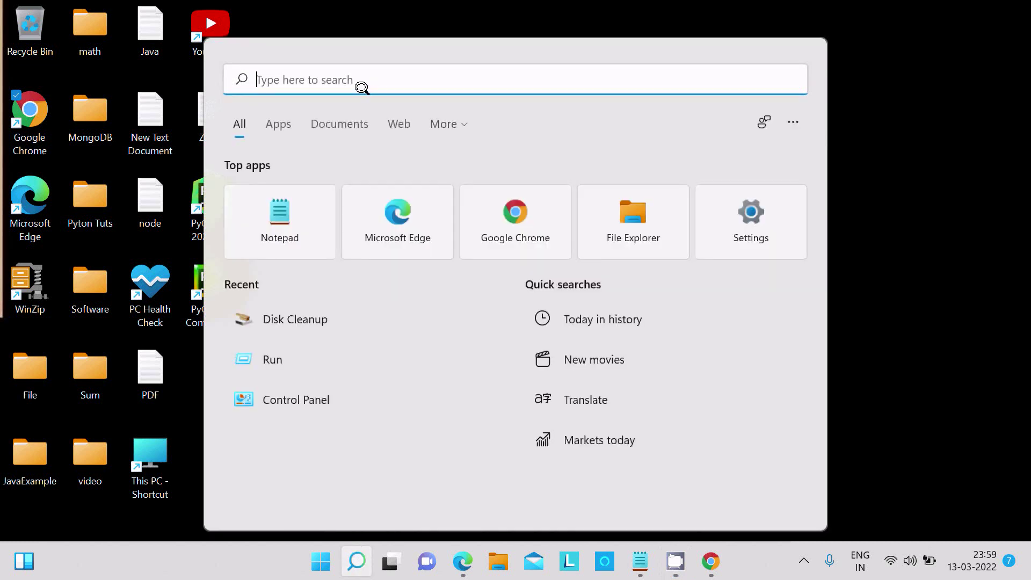
text(int)
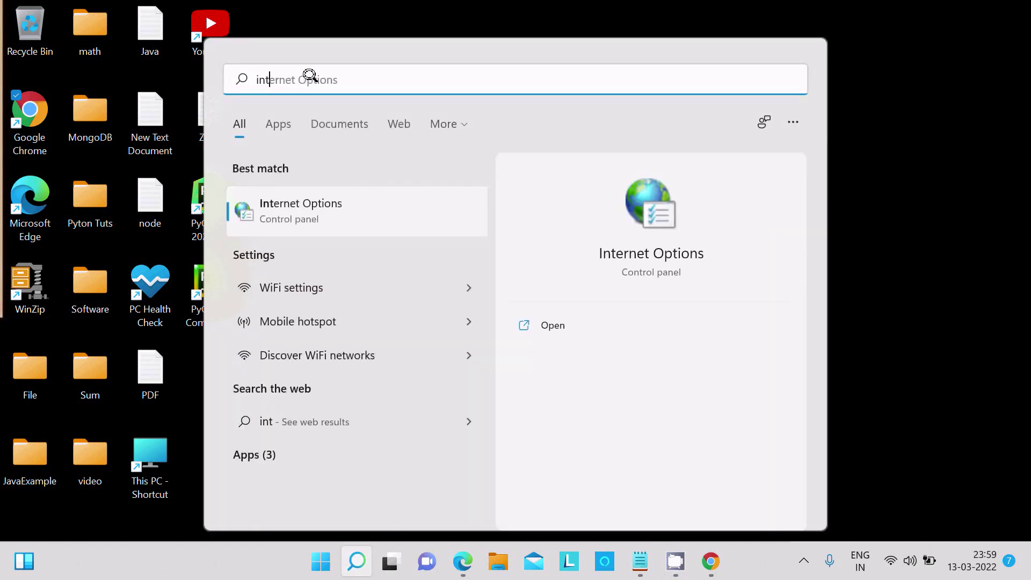
text(ernet)
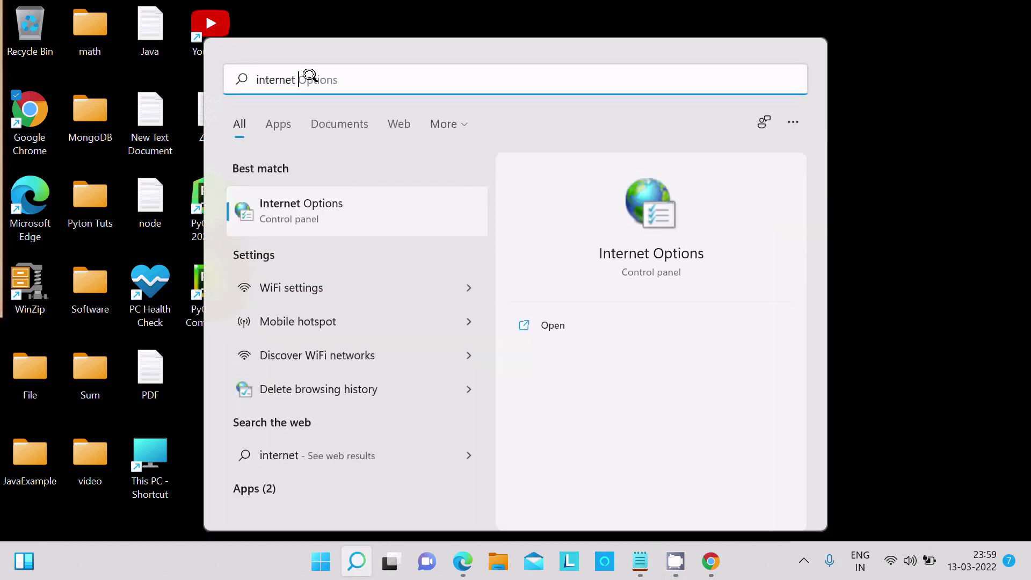
text( ex)
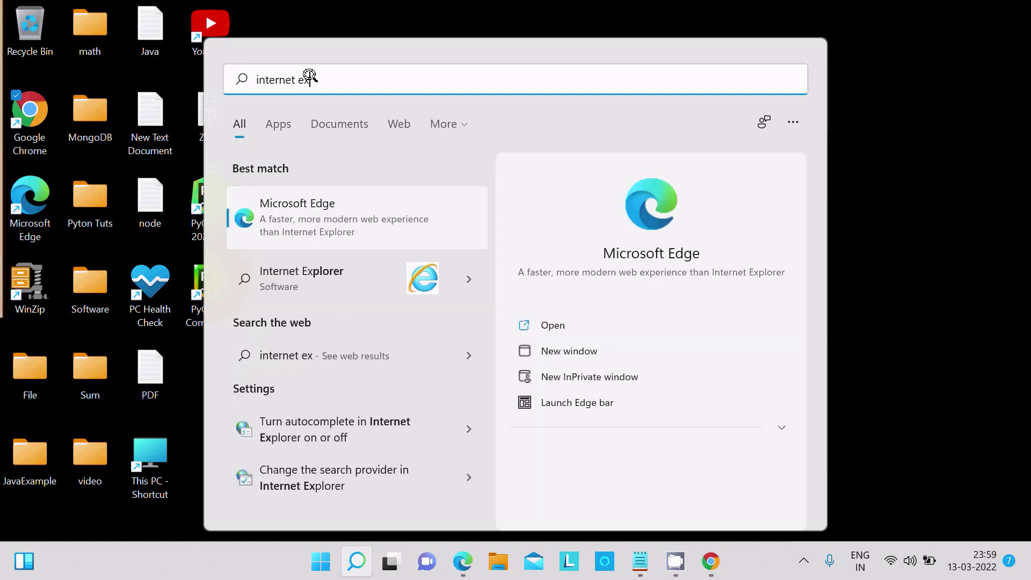
key(BackSpace)
key(BackSpace)
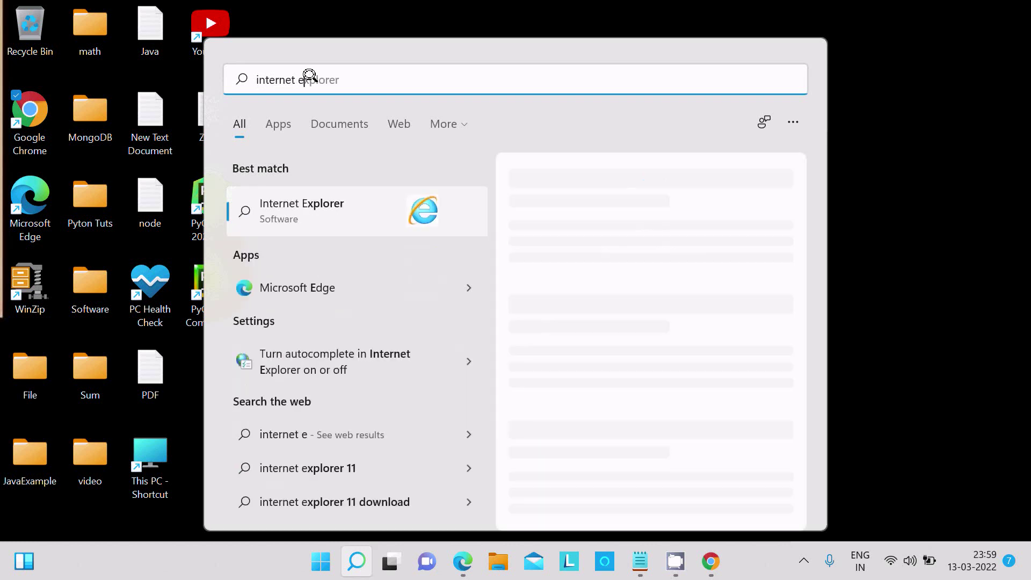
text(op)
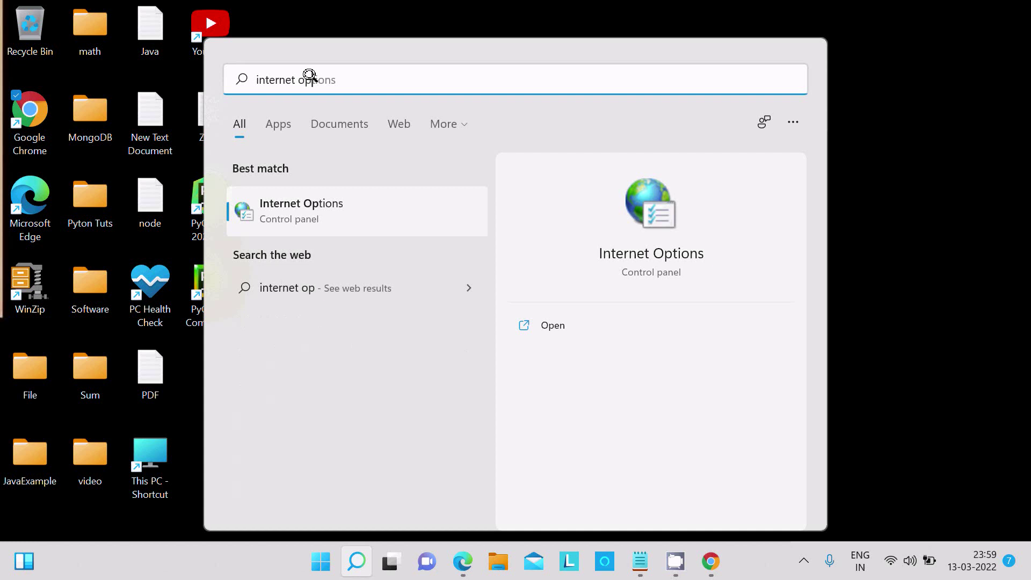
text(tion)
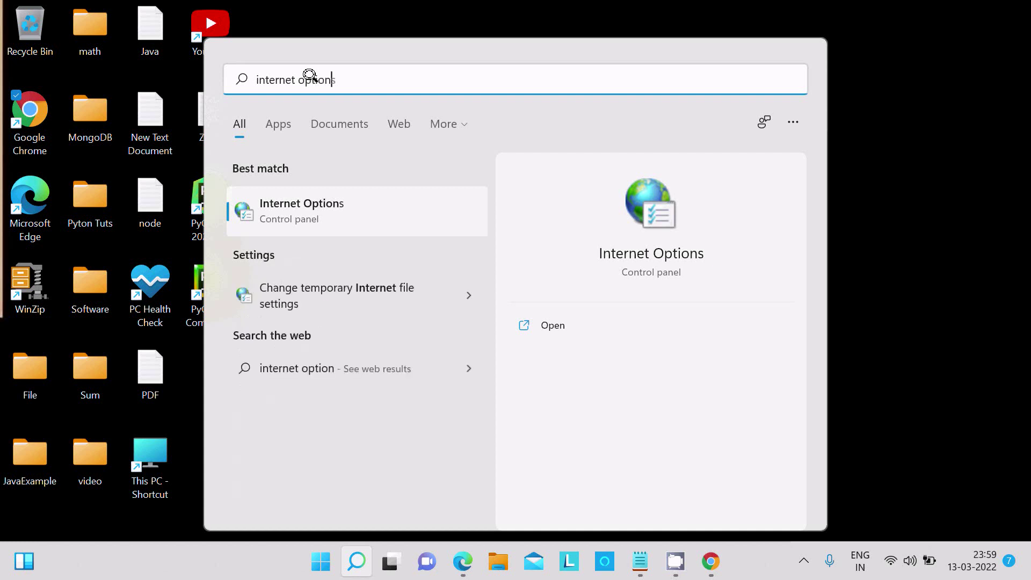
key(Return)
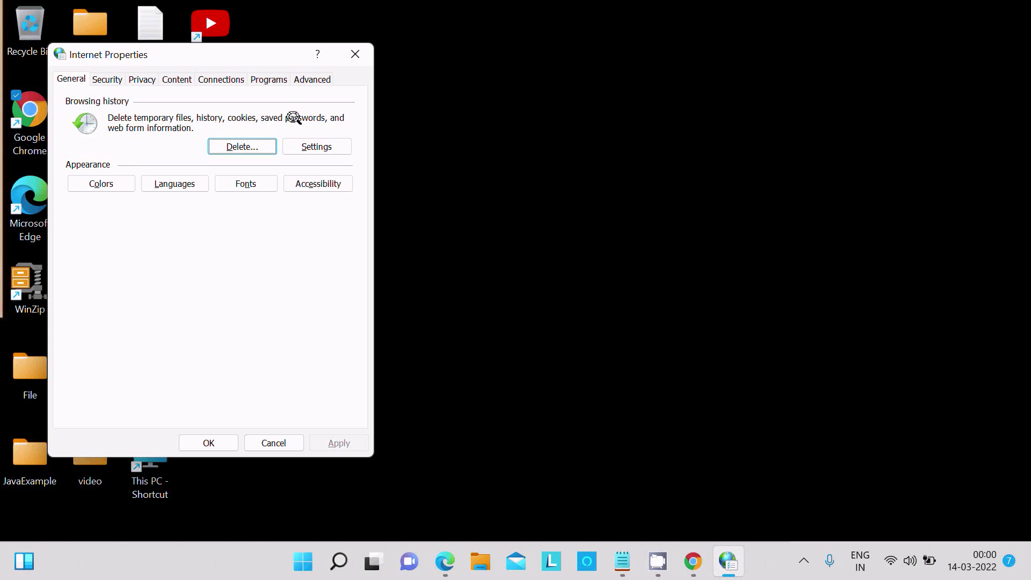
- Delete the browsing history with temporary Internet files, cookies and history included, preserving Favorites website data
click(238, 147)
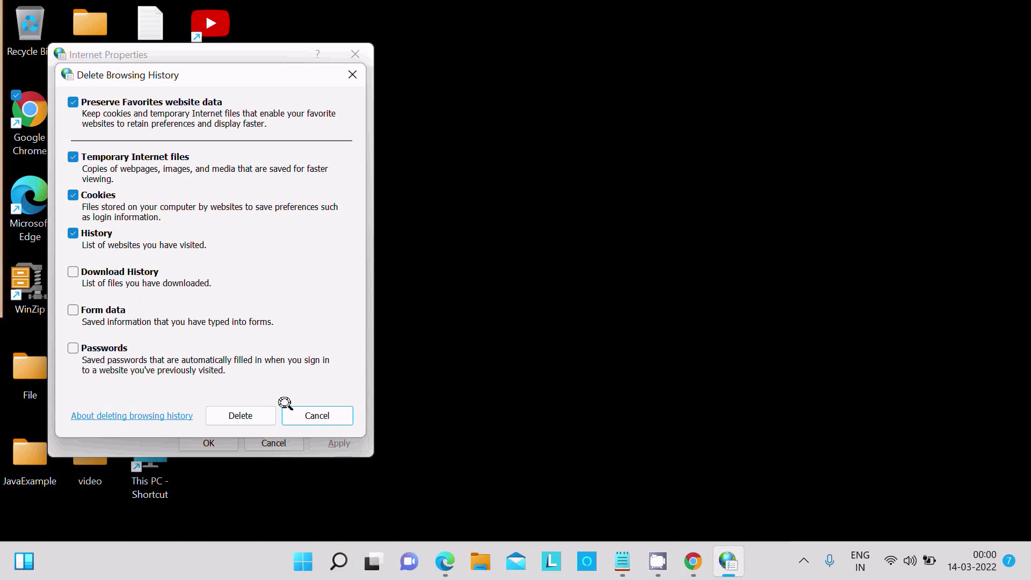
click(229, 413)
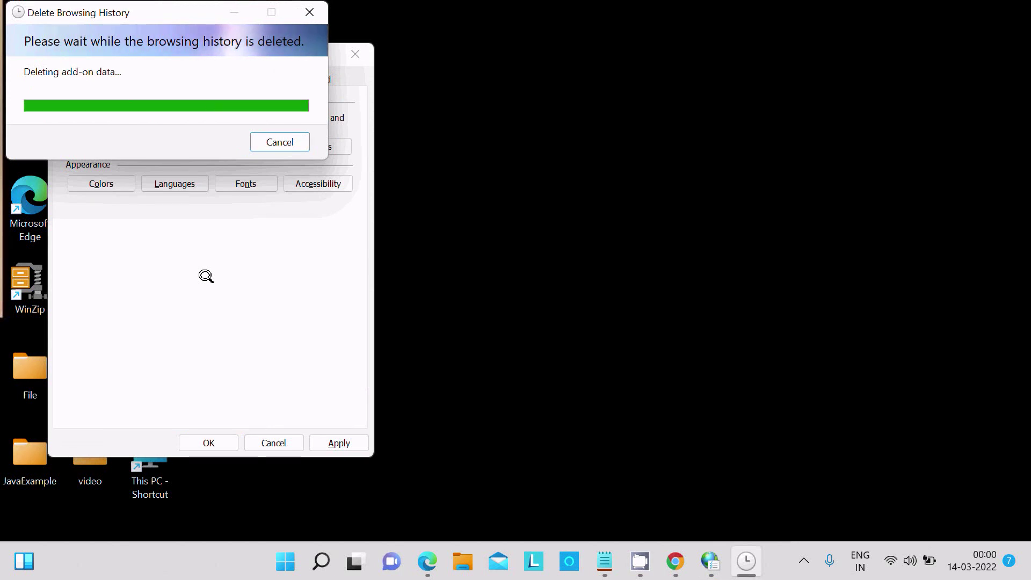
- Apply the Internet Properties changes and close the dialog
click(335, 442)
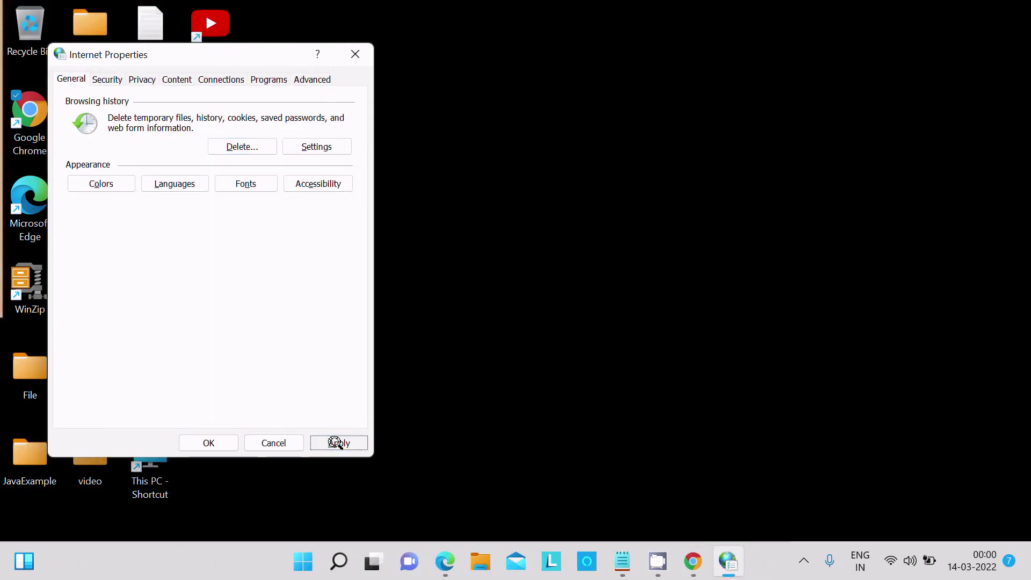
click(209, 441)
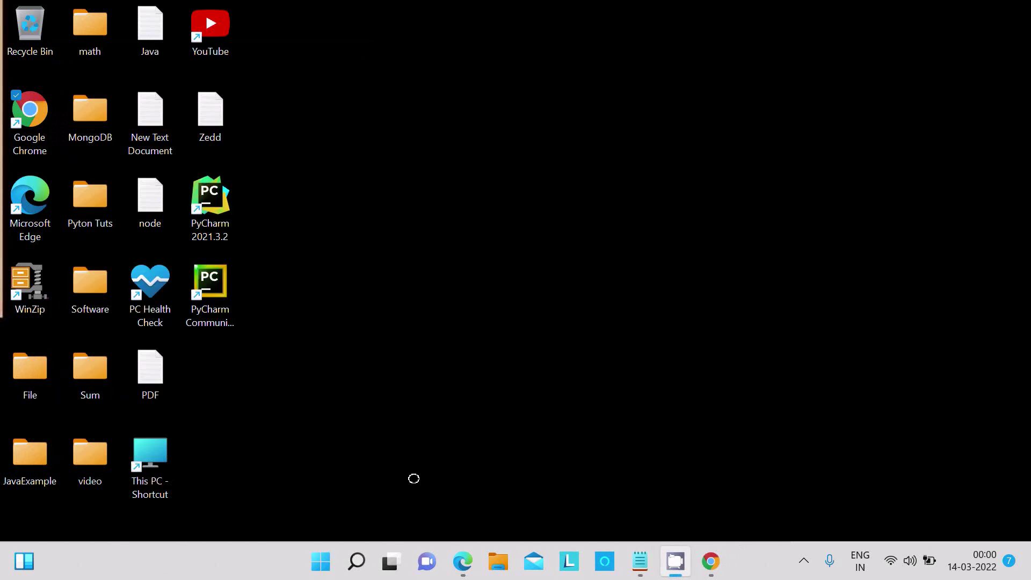
- Search Windows for "setting", open the Settings app and go to the Storage page under System
click(357, 559)
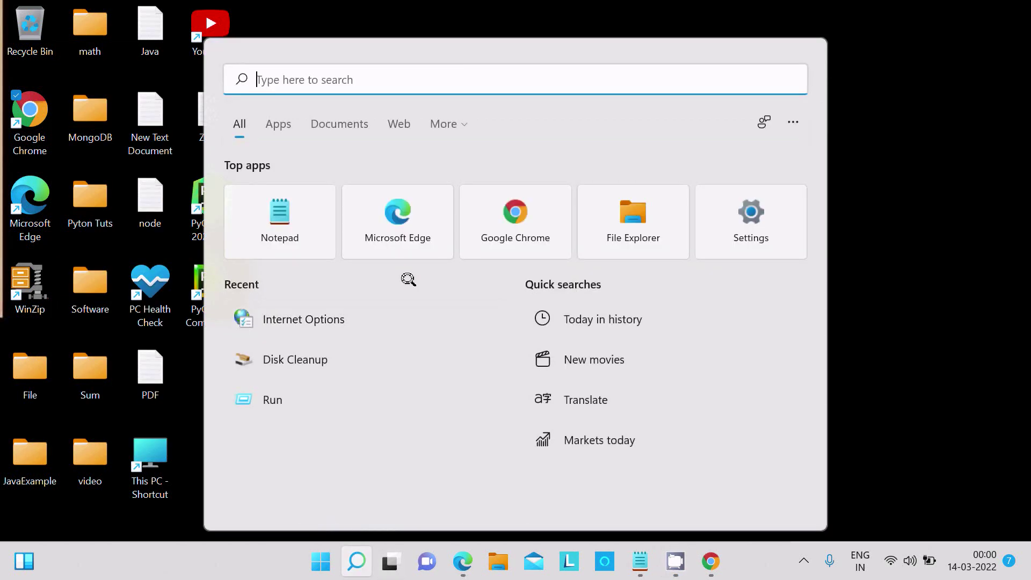
text(settin)
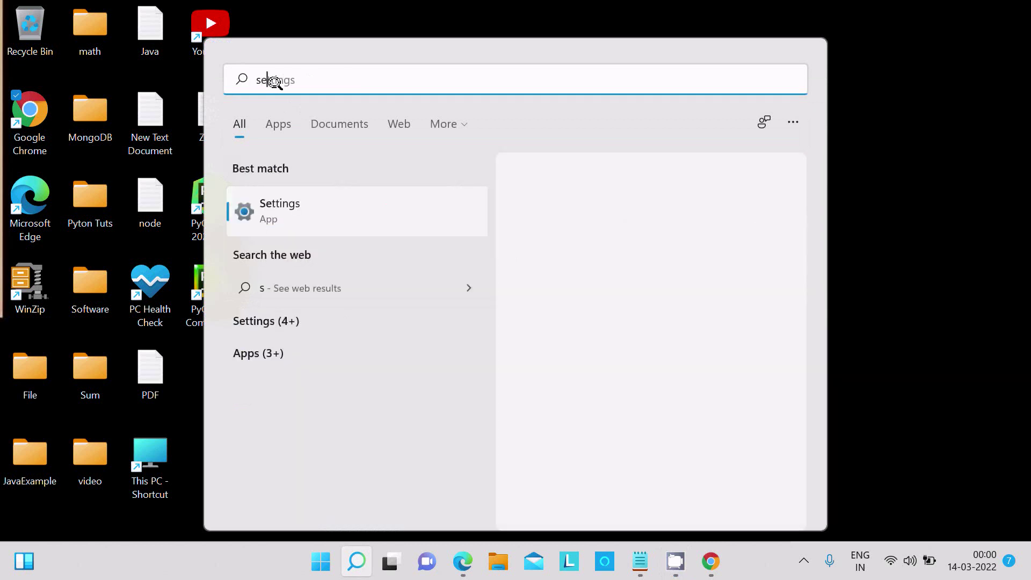
text(g)
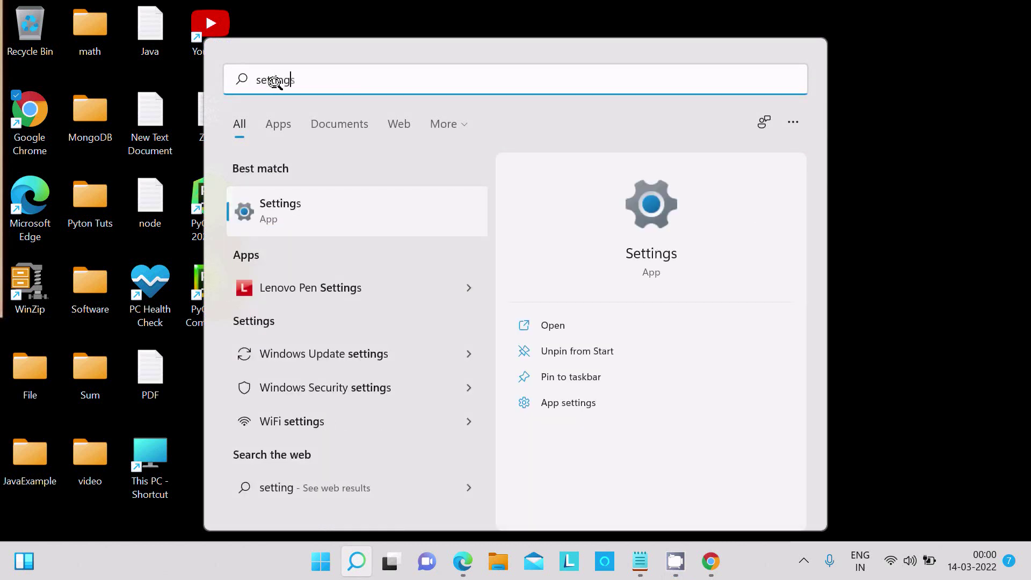
click(276, 206)
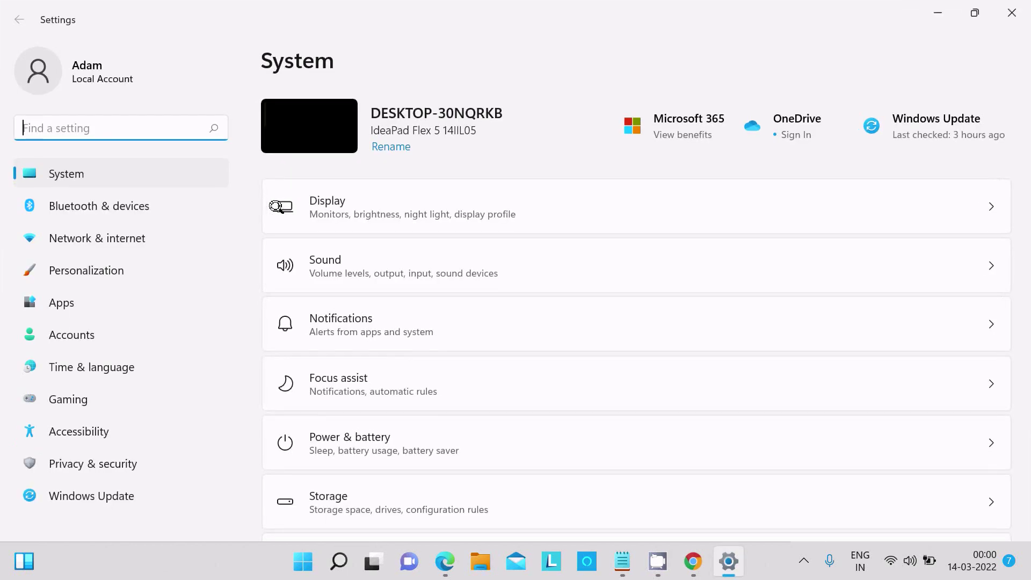
click(54, 166)
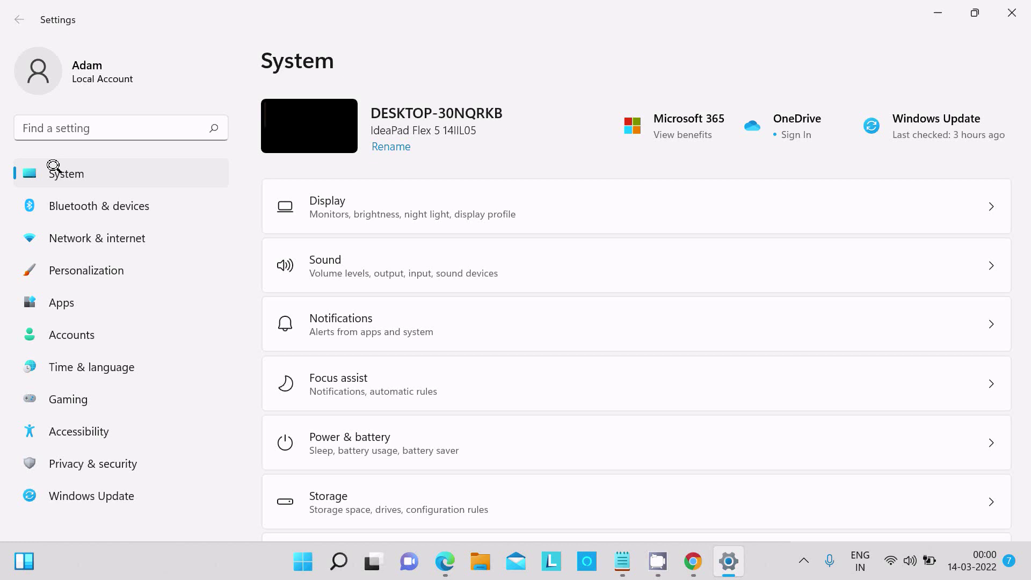
click(381, 501)
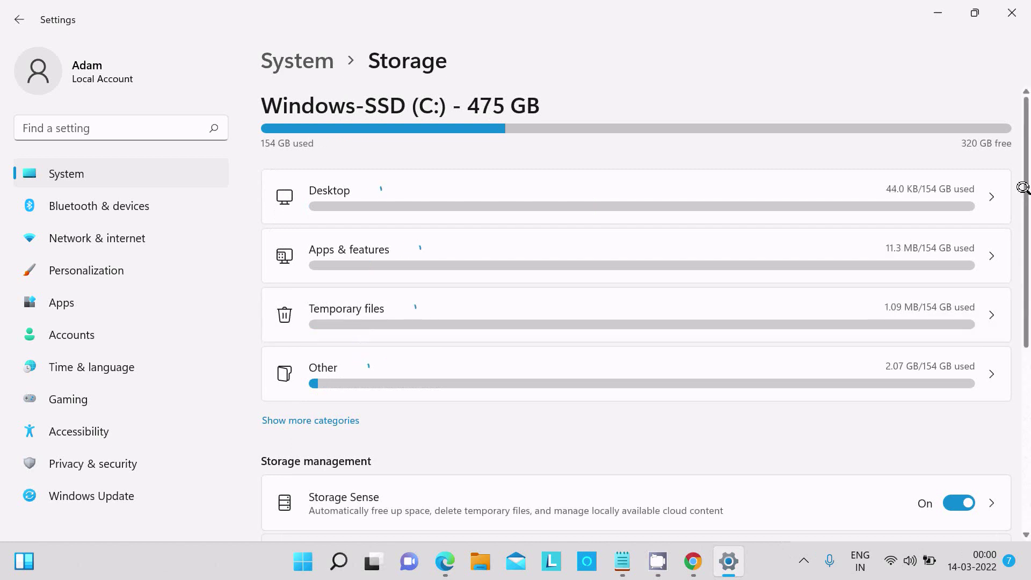
- Switch Storage Sense off and back on, and open its detailed settings page
drag(1022, 189, 1022, 300)
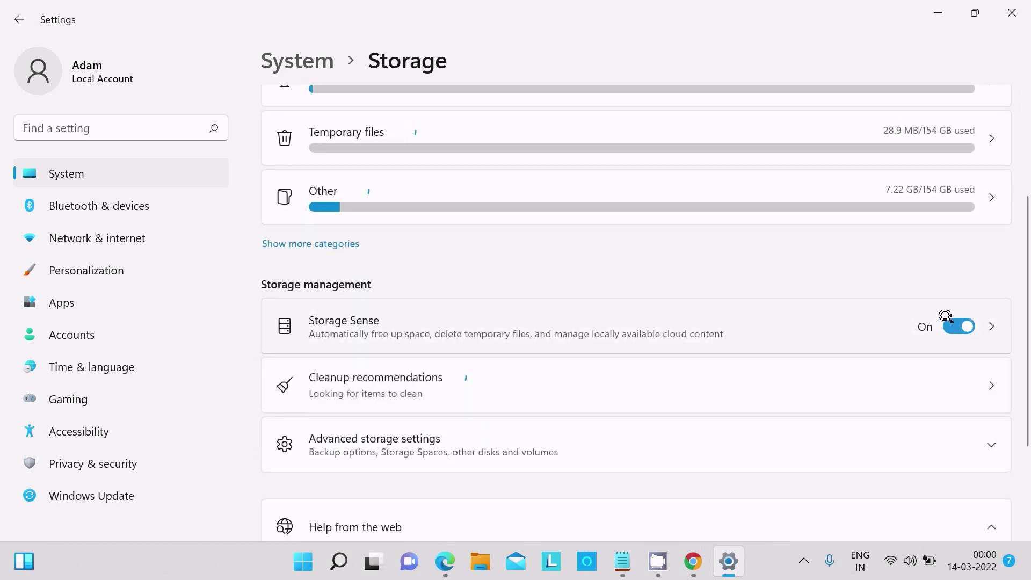
click(946, 322)
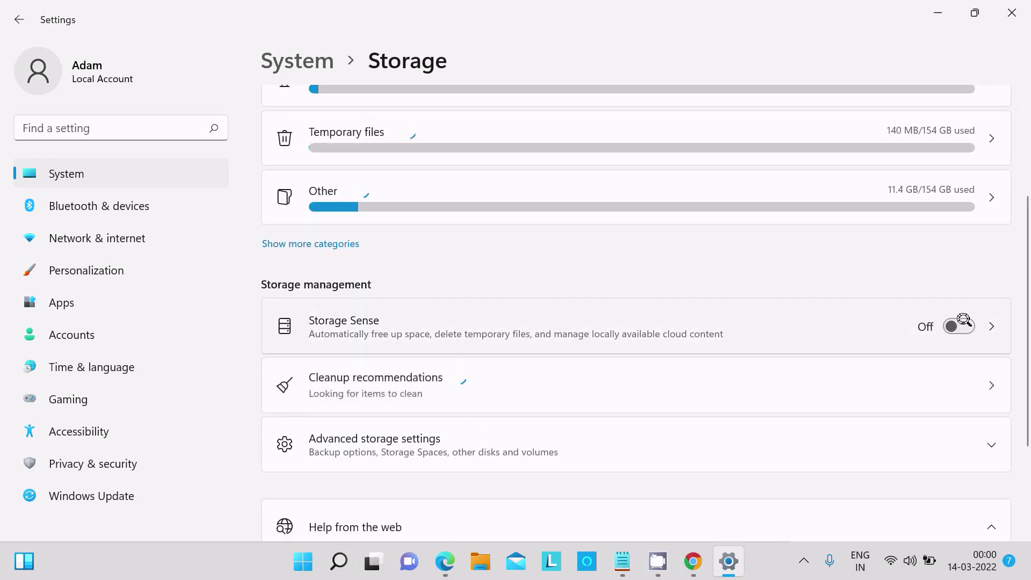
click(962, 321)
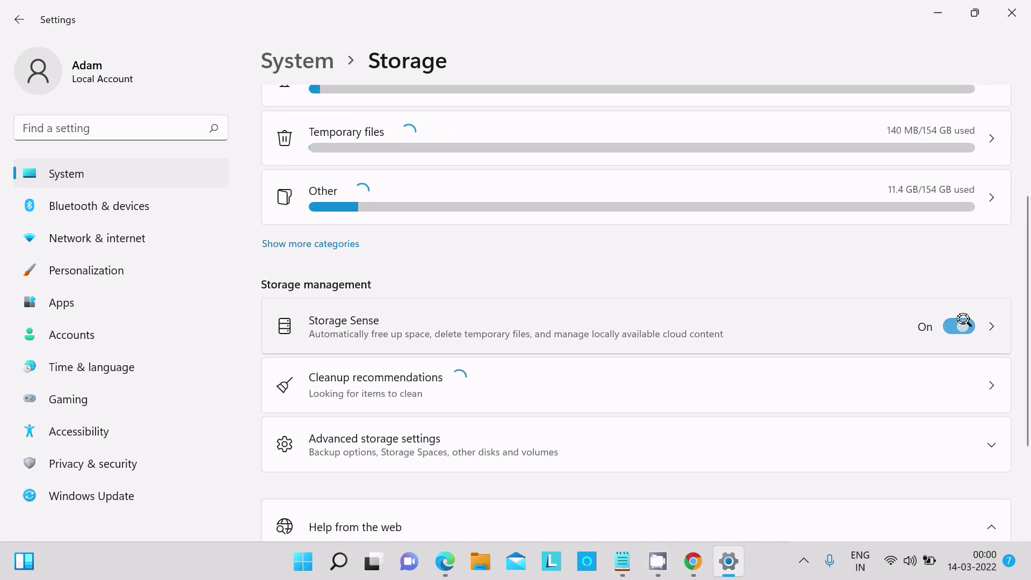
click(766, 322)
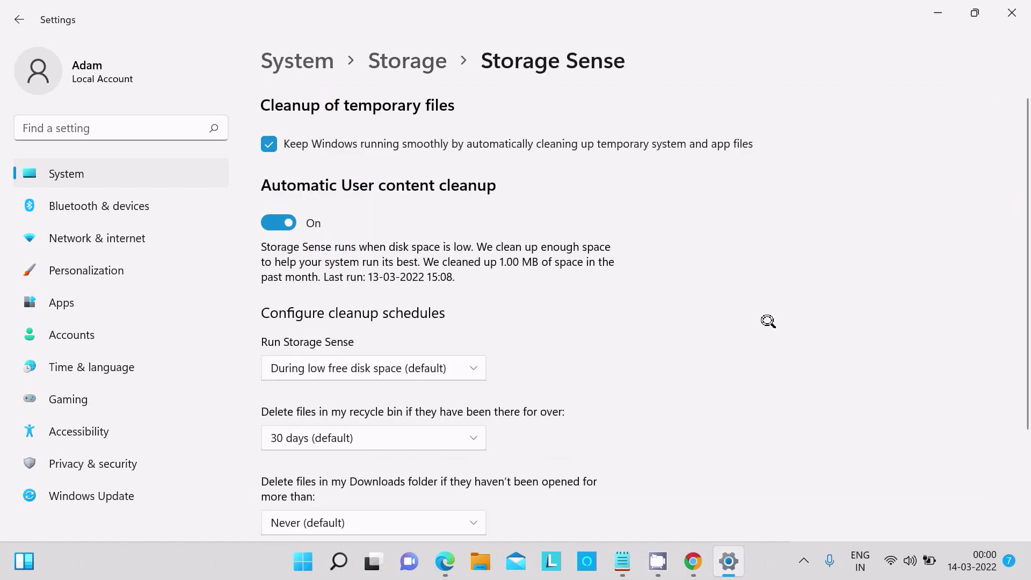
- Run Storage Sense immediately from its cleanup settings and close the Settings window
drag(1025, 205, 1020, 229)
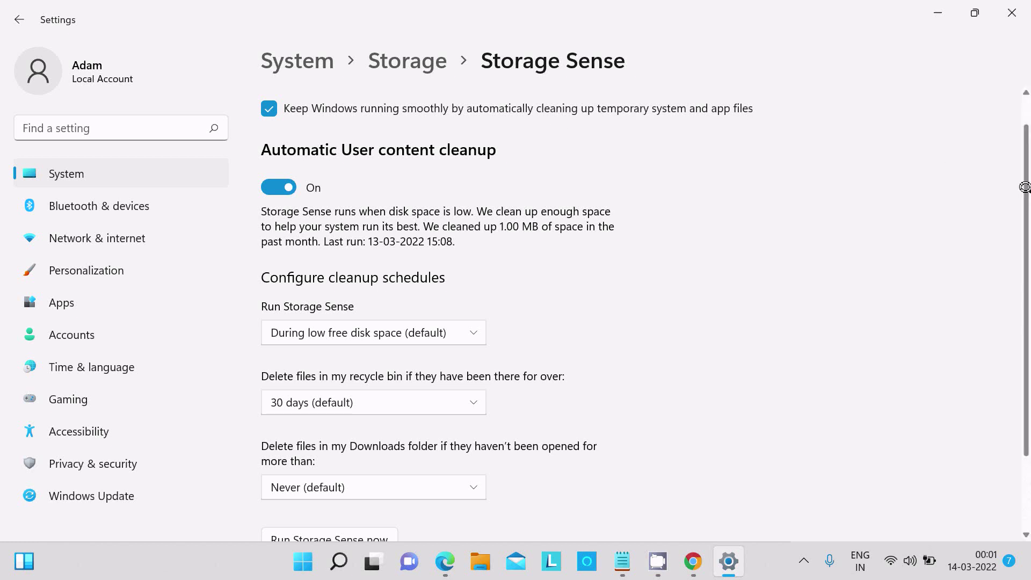
drag(1025, 187, 1023, 302)
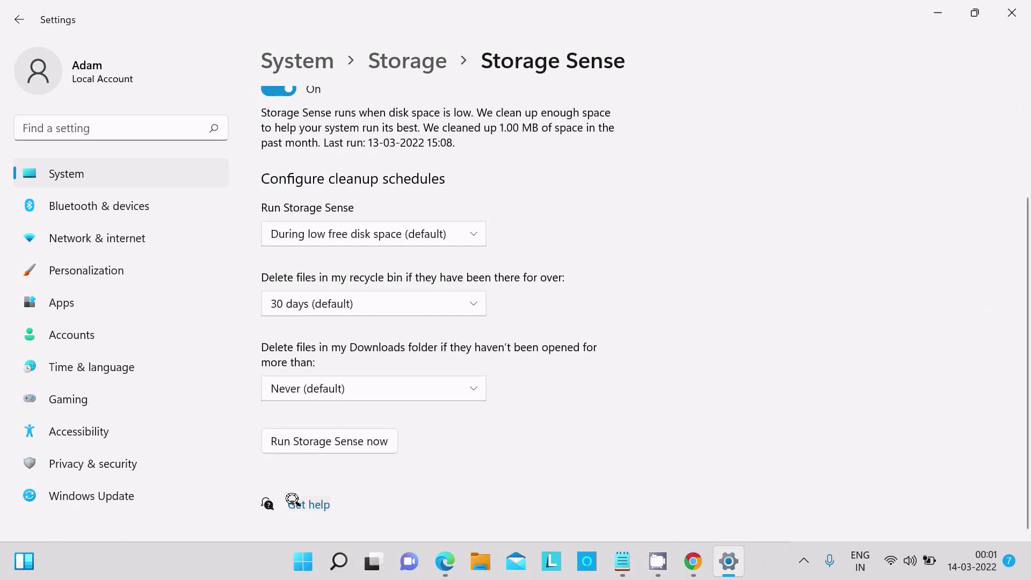
click(284, 436)
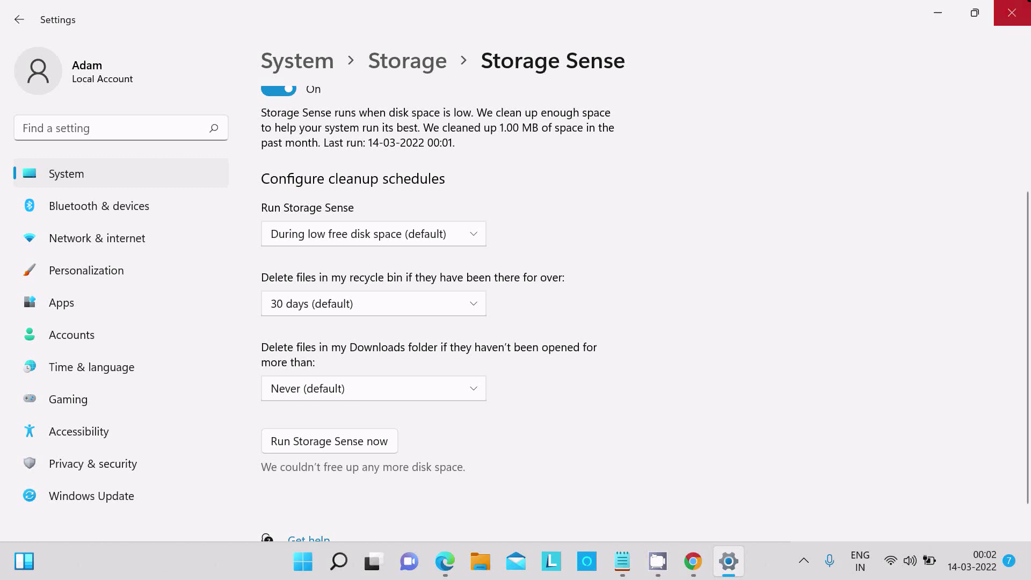
click(1012, 13)
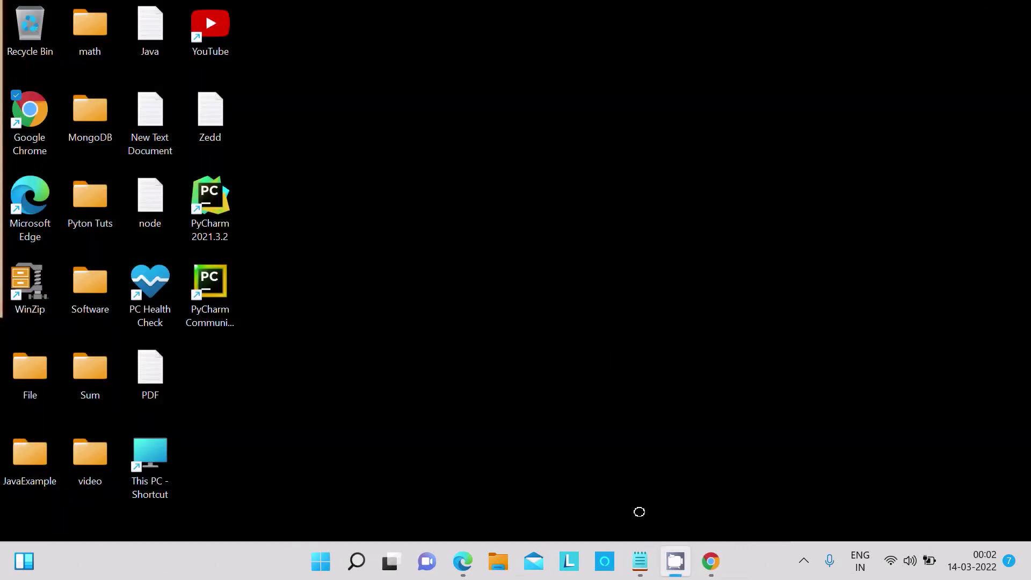
- Switch to the Zedd note in Notepad and move its window farther from the desktop icons
mouse_move(640, 561)
click(765, 468)
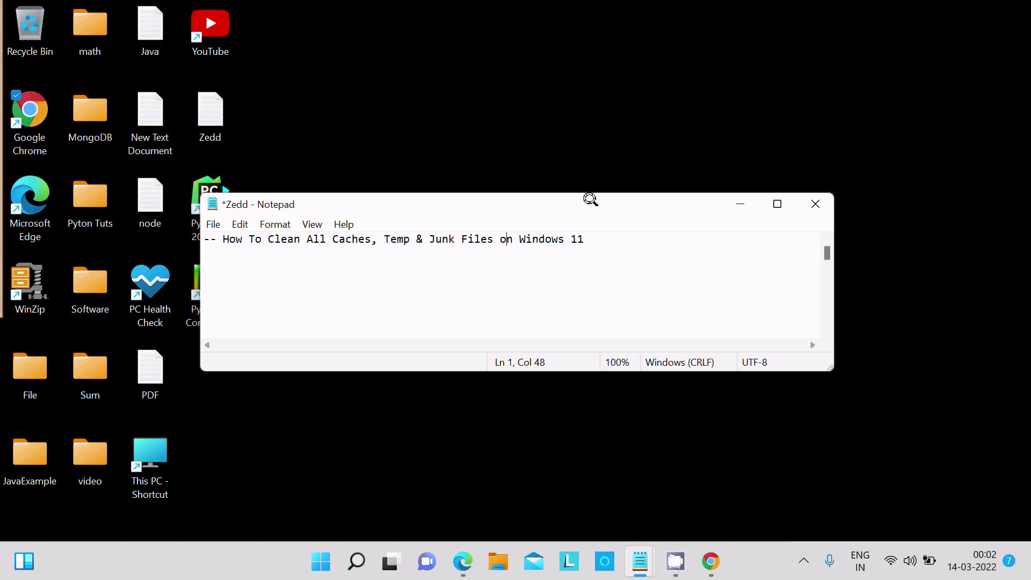
drag(590, 200, 707, 140)
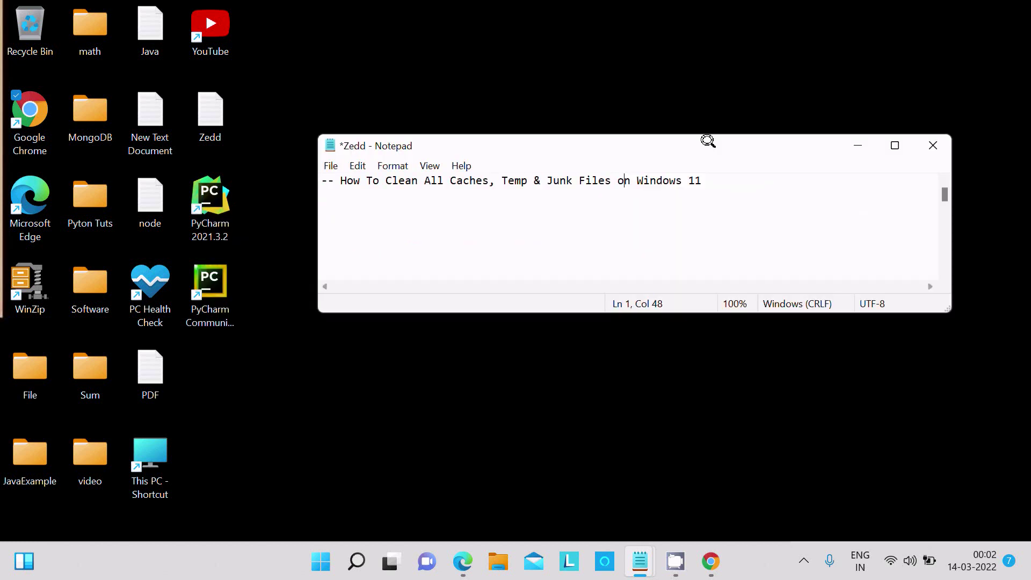